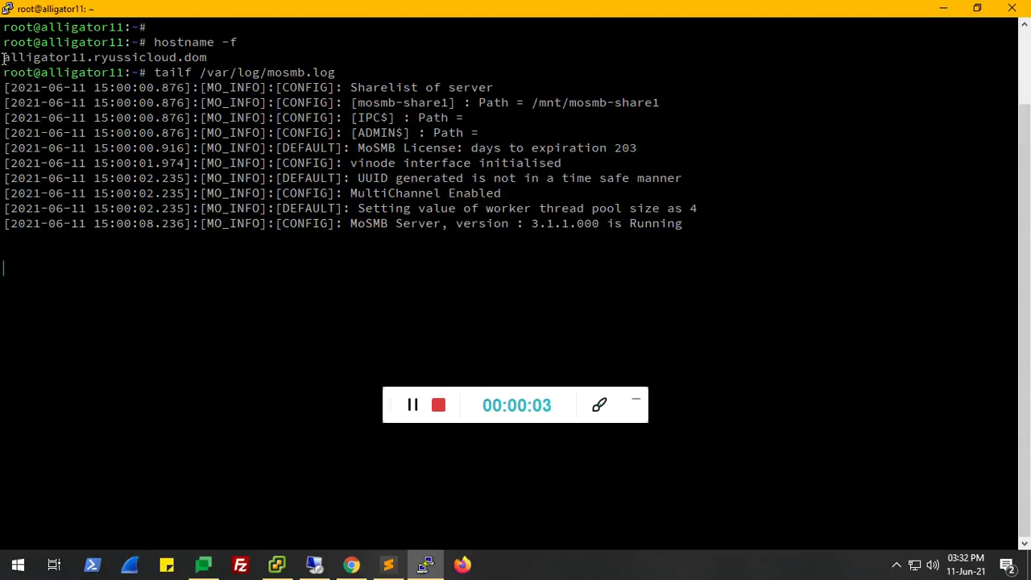
Review the server's hostname and last MoSMB log lines in PuTTY, then switch to the Windows Server remote desktop.
{"action": "left_click_drag", "start_coordinate": [3, 58], "coordinate": [208, 58]}
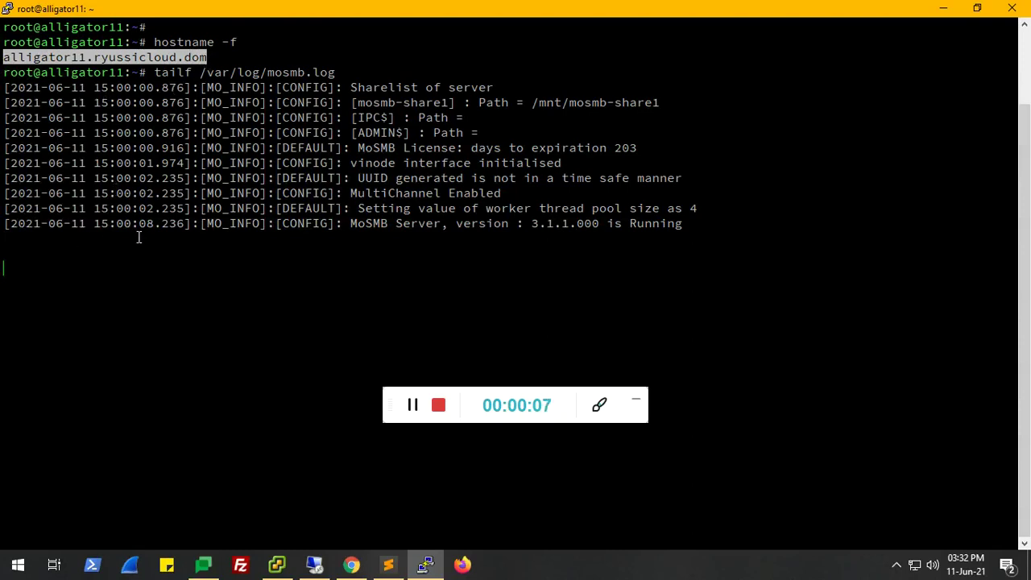
{"action": "left_click_drag", "start_coordinate": [706, 225], "coordinate": [337, 209]}
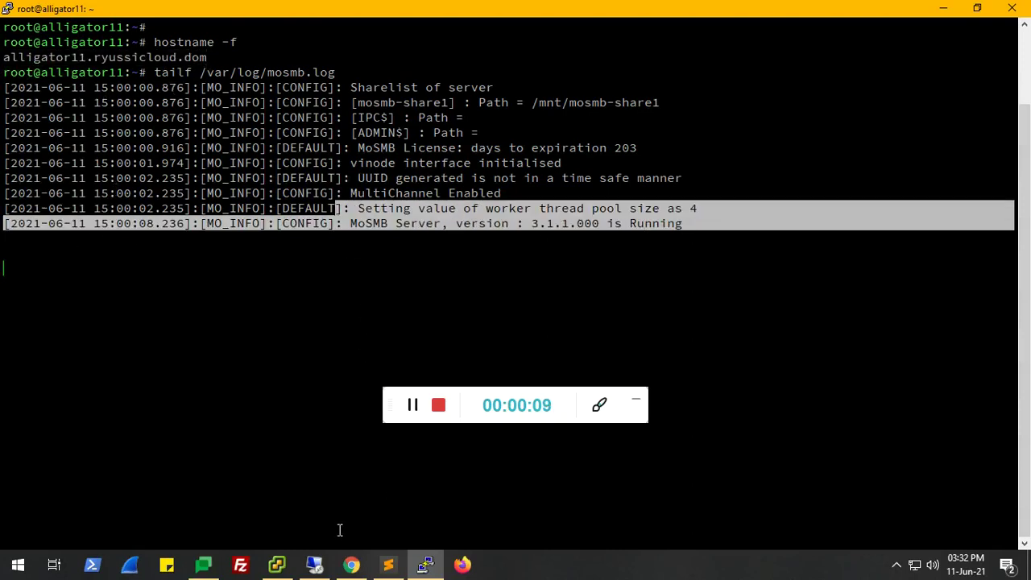
{"action": "left_click", "coordinate": [314, 564]}
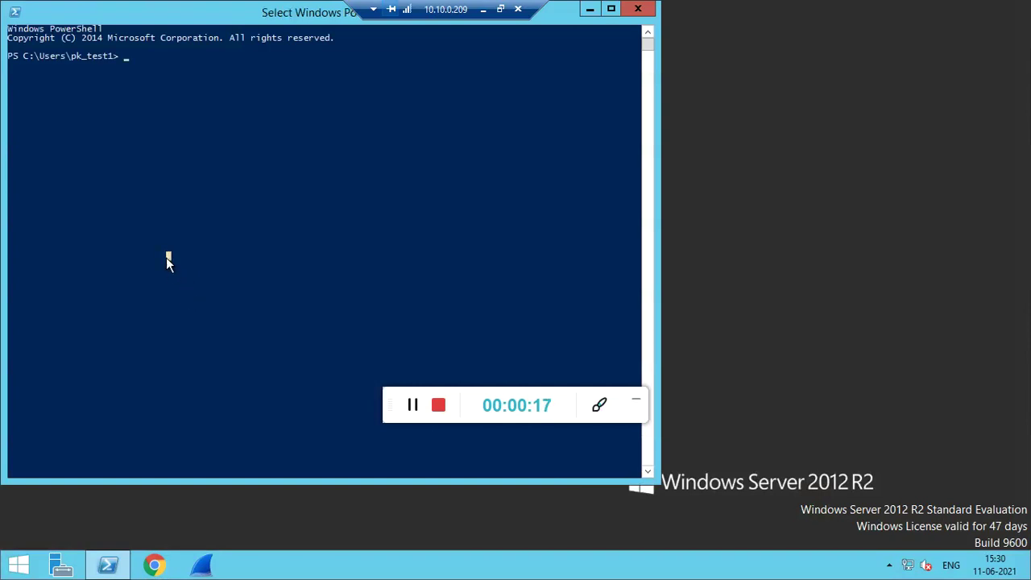
Run whoami to confirm the logged-in domain account, then minimize PowerShell.
{"action": "type", "text": "who"}
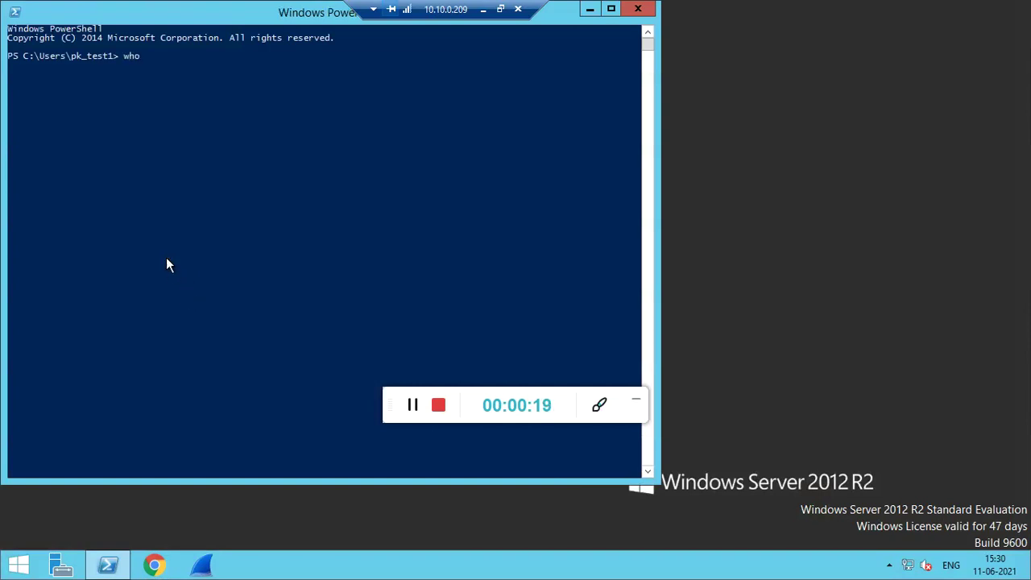
{"action": "type", "text": "ami"}
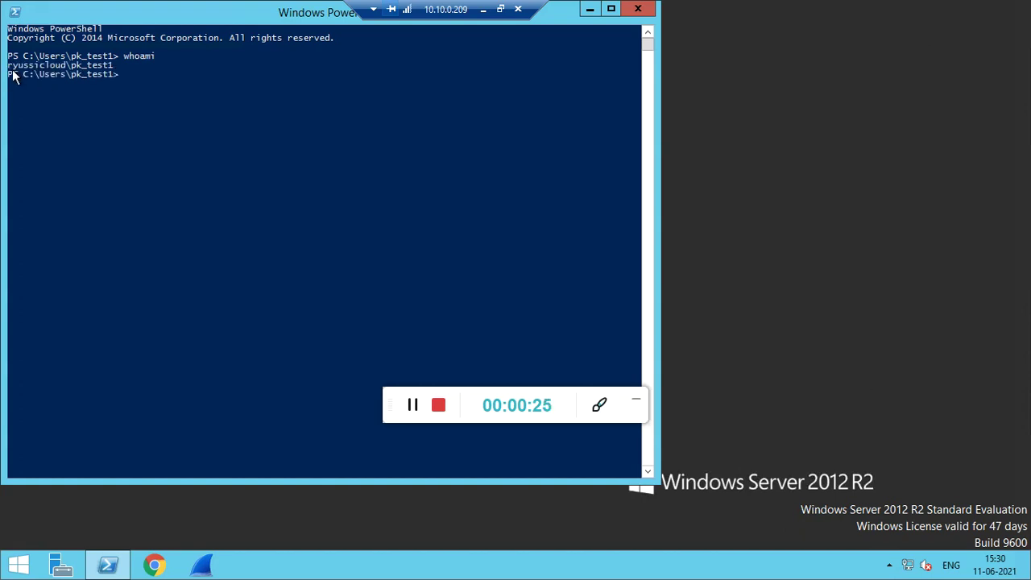
{"action": "left_click_drag", "start_coordinate": [10, 66], "coordinate": [119, 68]}
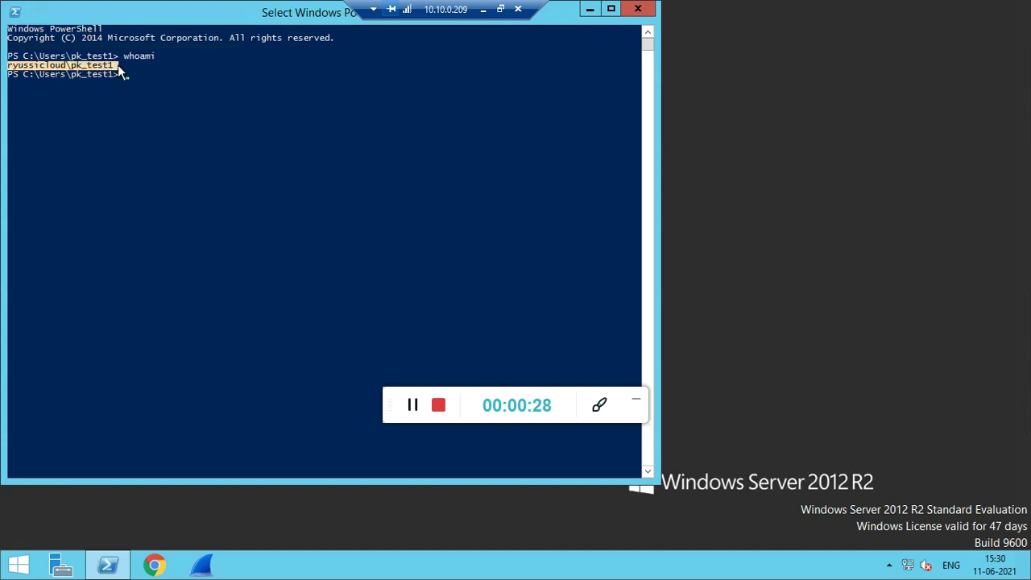
{"action": "left_click", "coordinate": [588, 9]}
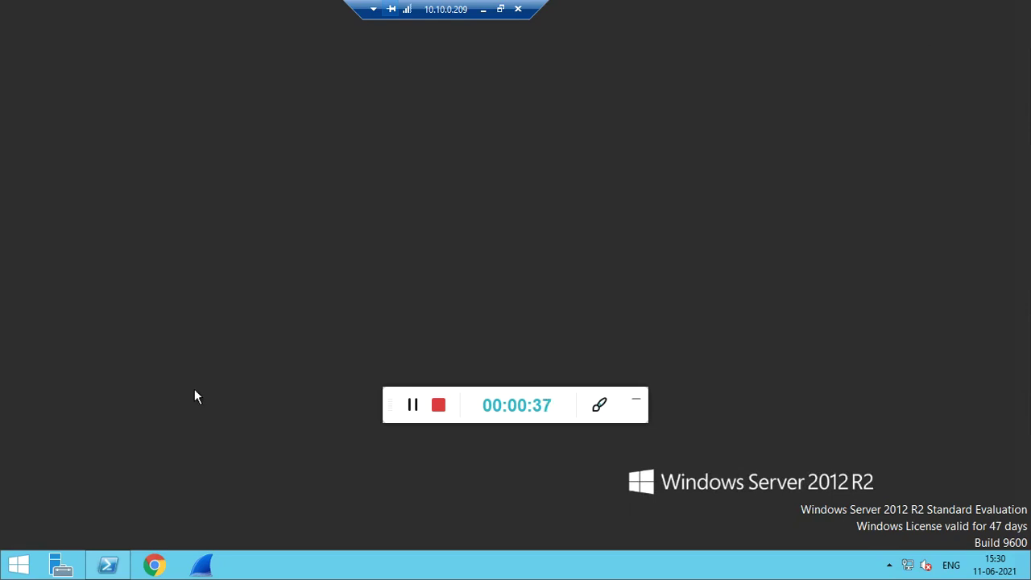
Search the Start screen for regedit and launch Registry Editor.
{"action": "left_click", "coordinate": [18, 567]}
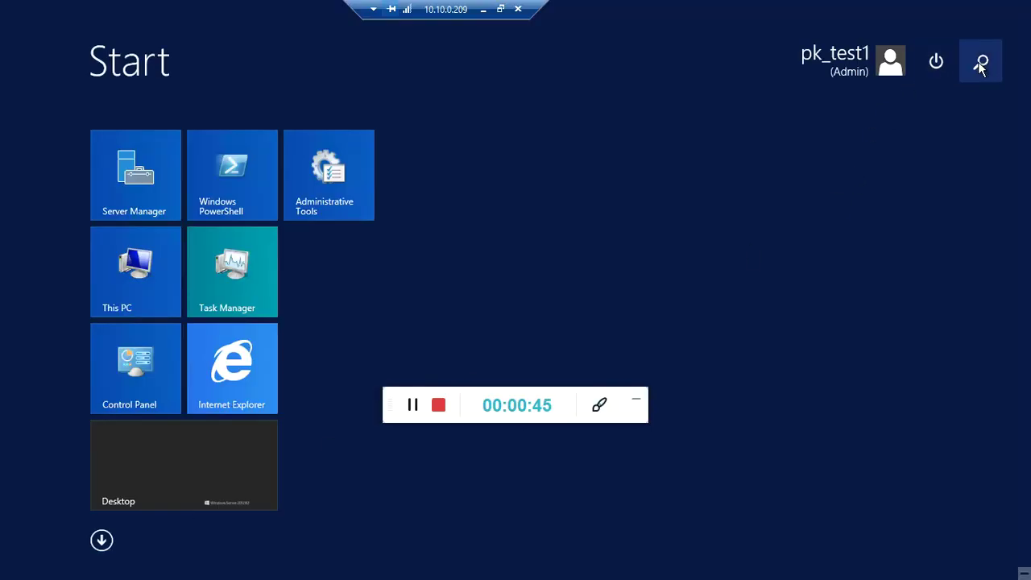
{"action": "left_click", "coordinate": [954, 74]}
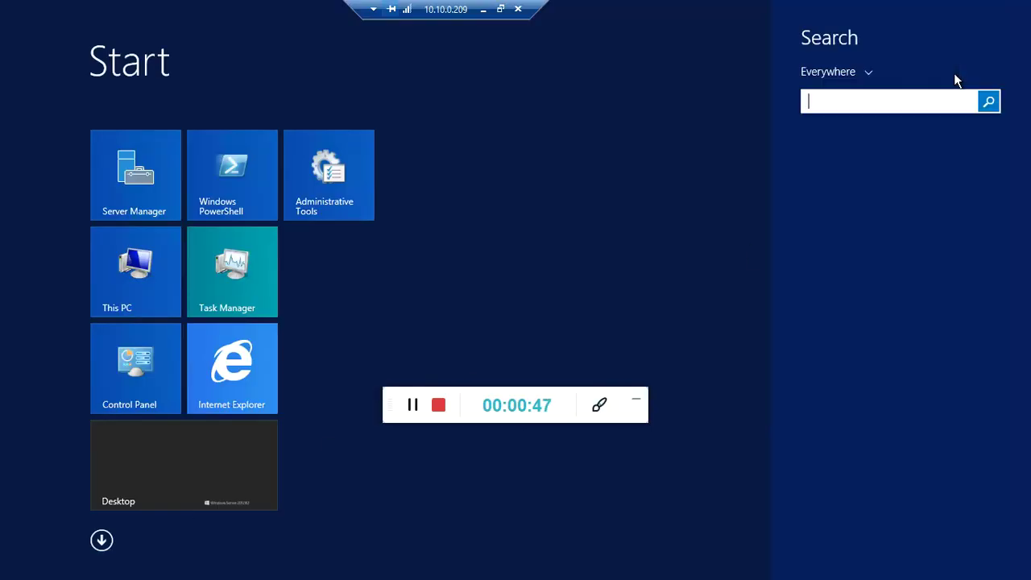
{"action": "type", "text": "regedit"}
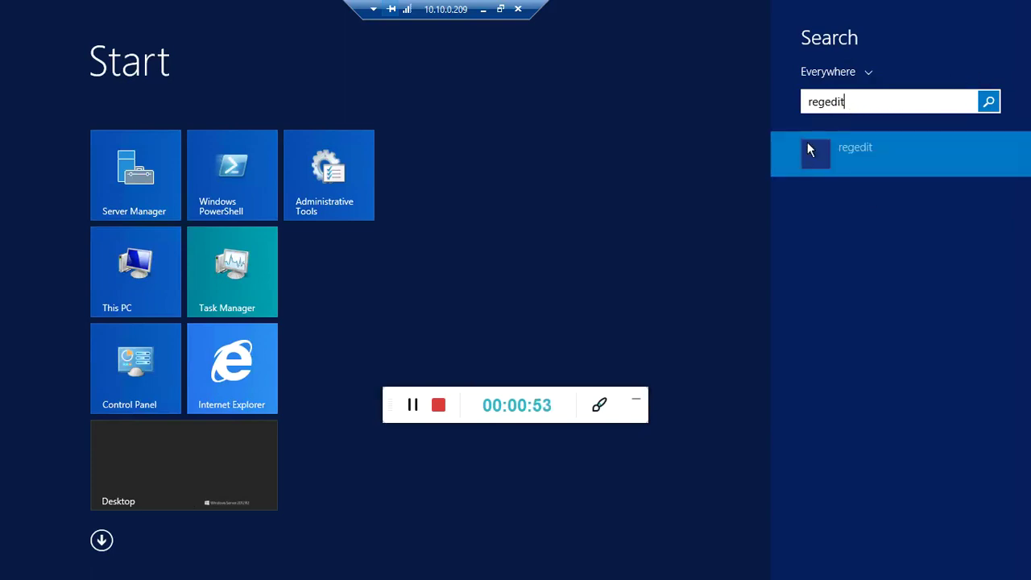
{"action": "left_click", "coordinate": [849, 157]}
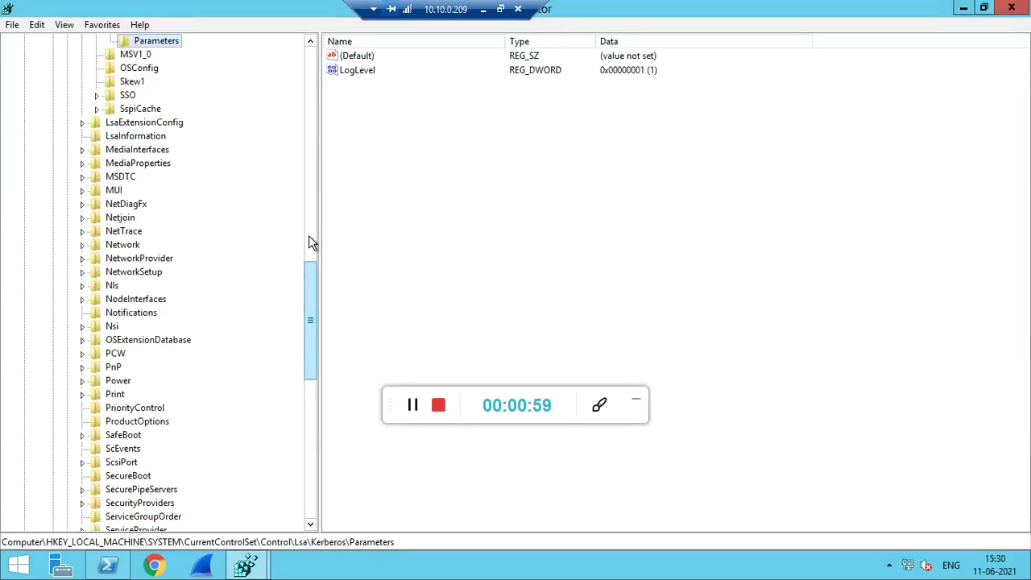
Expand HKEY_LOCAL_MACHINE\SYSTEM\CurrentControlSet down to the Control key.
{"action": "left_click_drag", "start_coordinate": [310, 273], "coordinate": [310, 48]}
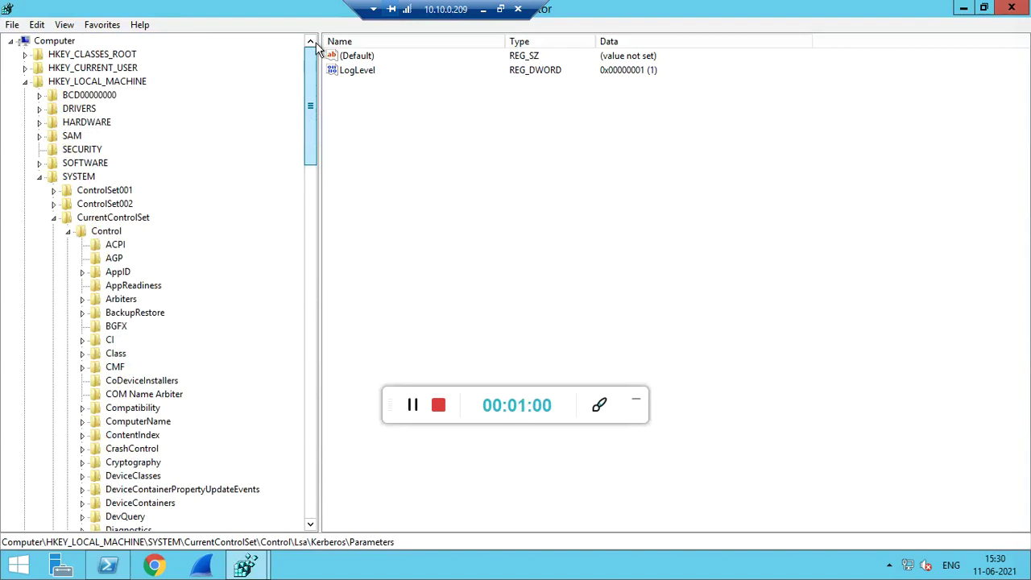
{"action": "left_click", "coordinate": [69, 82]}
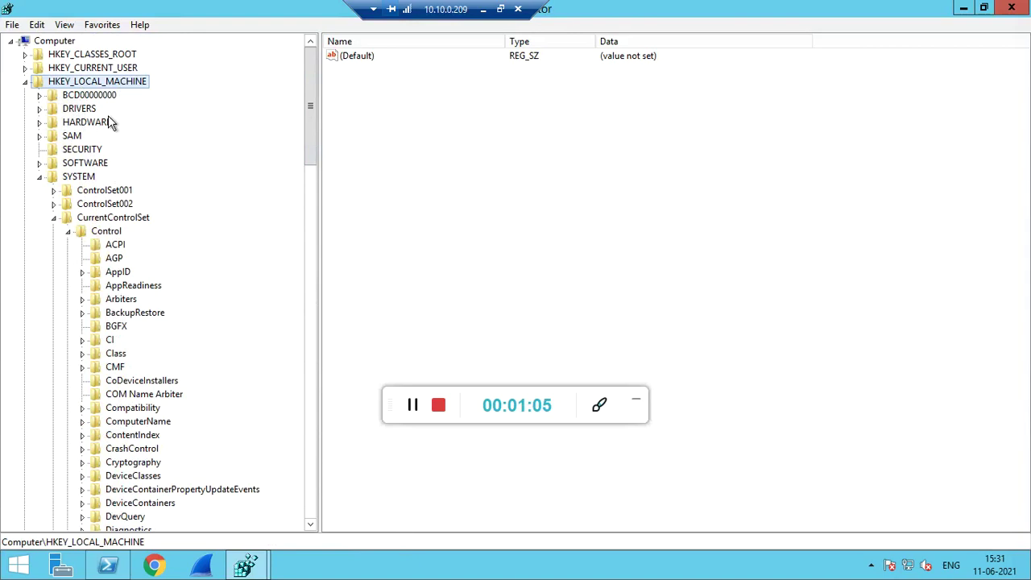
{"action": "left_click", "coordinate": [39, 177]}
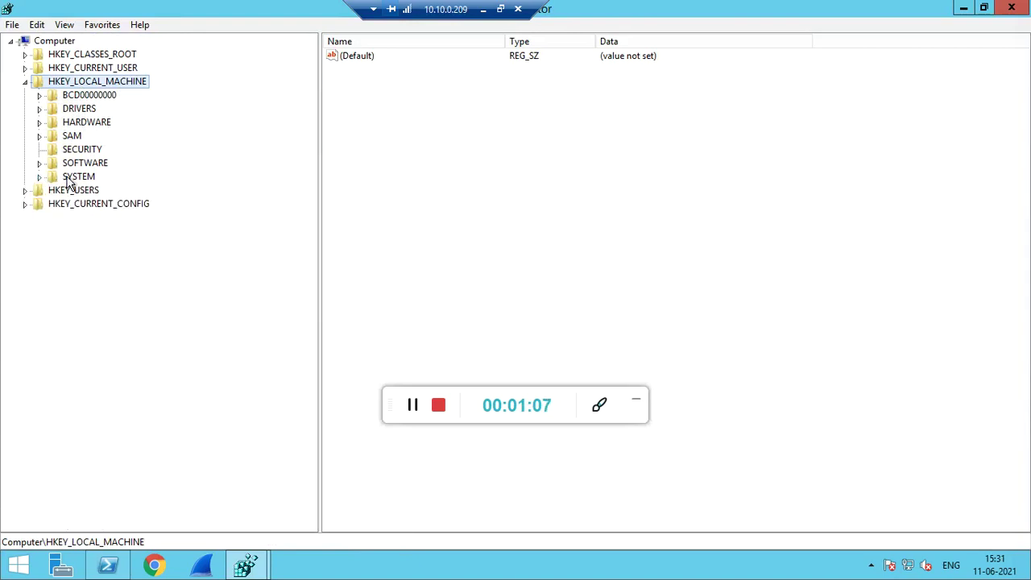
{"action": "left_click", "coordinate": [69, 178]}
{"action": "left_click", "coordinate": [39, 176]}
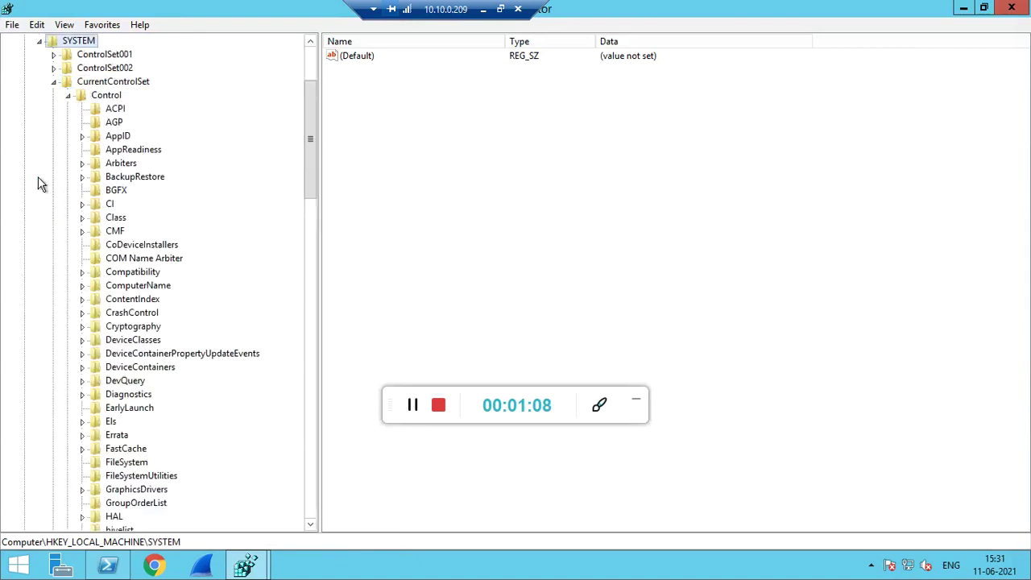
{"action": "left_click", "coordinate": [98, 83]}
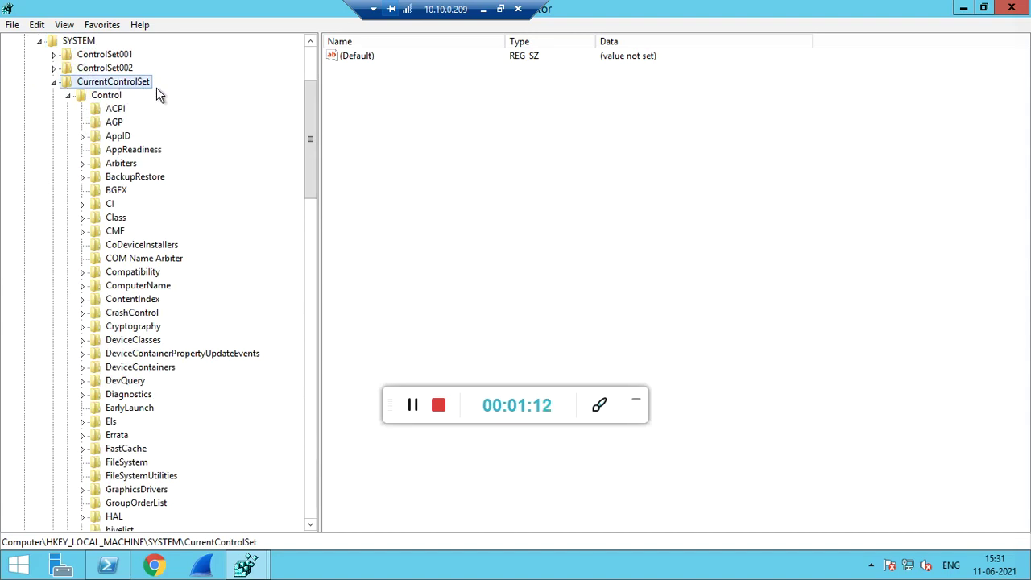
{"action": "left_click", "coordinate": [105, 96]}
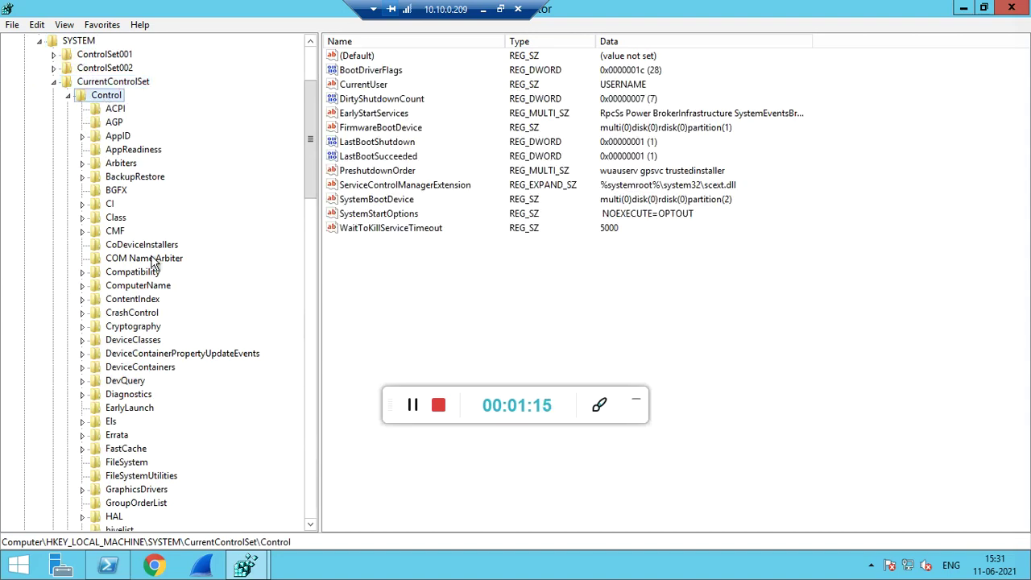
Open Lsa > Kerberos, view the Parameters LogLevel value, then return to Kerberos.
{"action": "scroll", "coordinate": [148, 322], "scroll_direction": "down", "scroll_amount": 2}
{"action": "scroll", "coordinate": [149, 339], "scroll_direction": "down", "scroll_amount": 2}
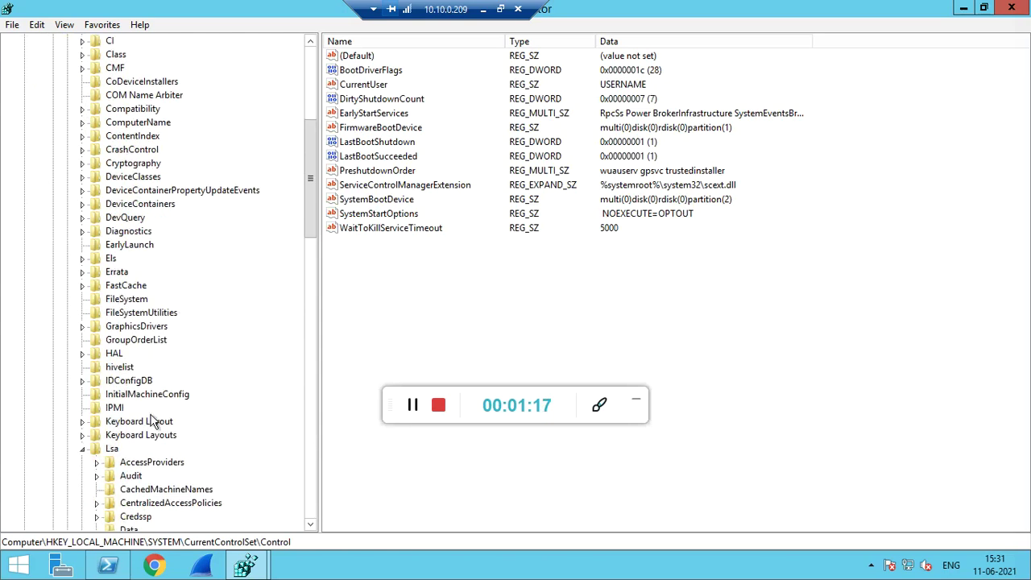
{"action": "left_click", "coordinate": [113, 449]}
{"action": "scroll", "coordinate": [201, 391], "scroll_direction": "down", "scroll_amount": 4}
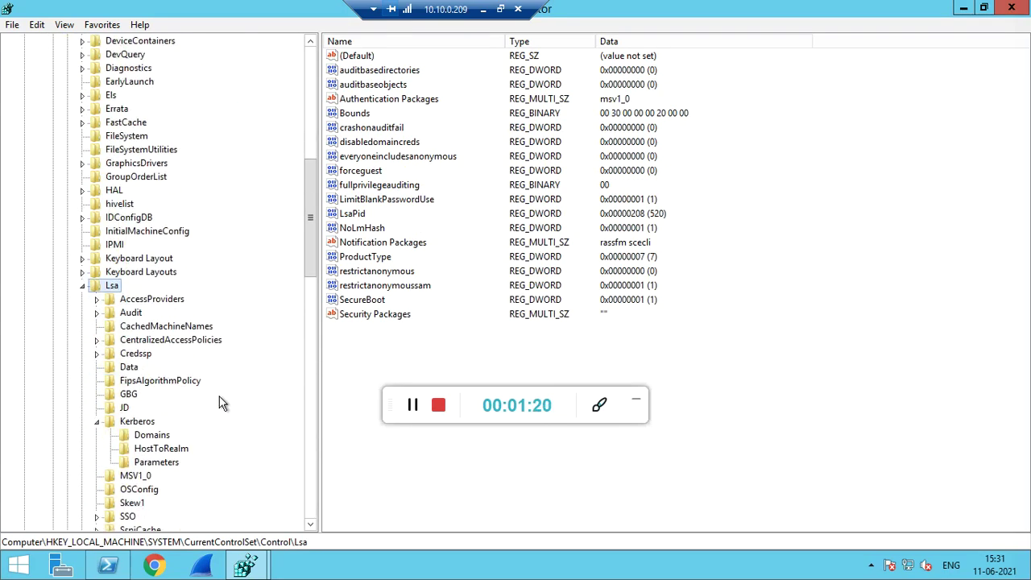
{"action": "left_click", "coordinate": [137, 422]}
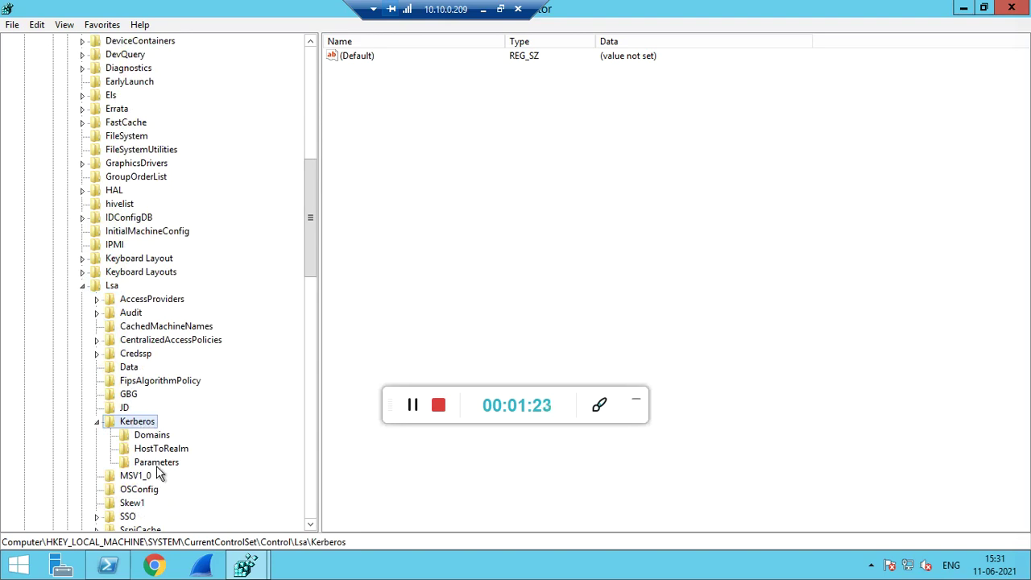
{"action": "left_click", "coordinate": [153, 467]}
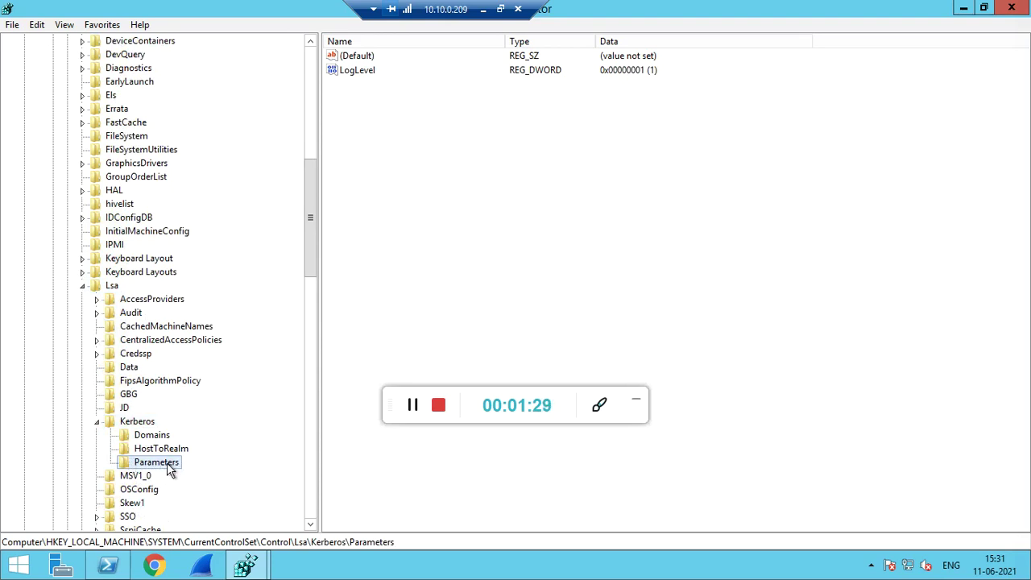
{"action": "left_click", "coordinate": [139, 422]}
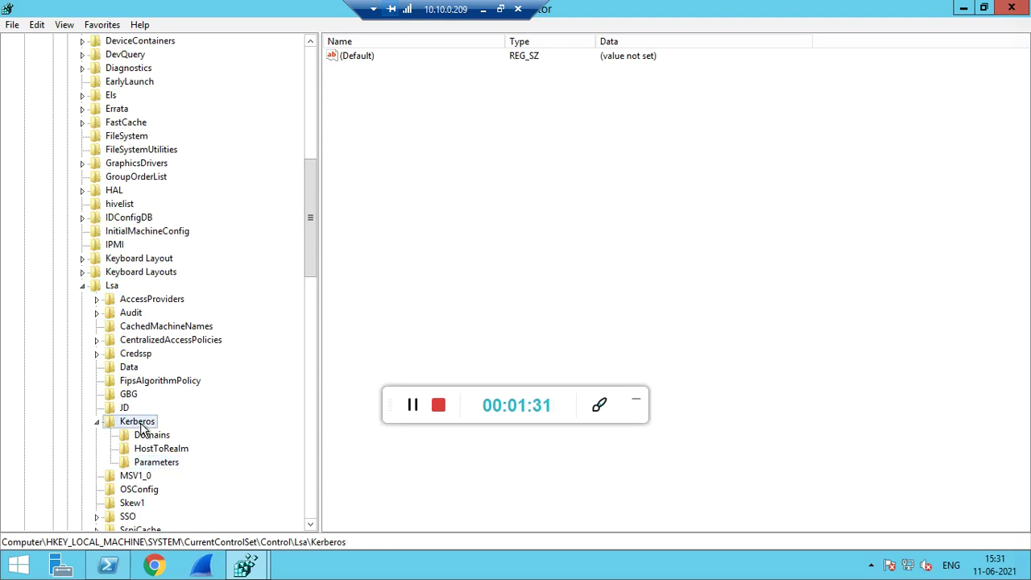
Show the Kerberos Parameters key with LogLevel DWORD 1, creating no new key.
{"action": "right_click", "coordinate": [138, 423]}
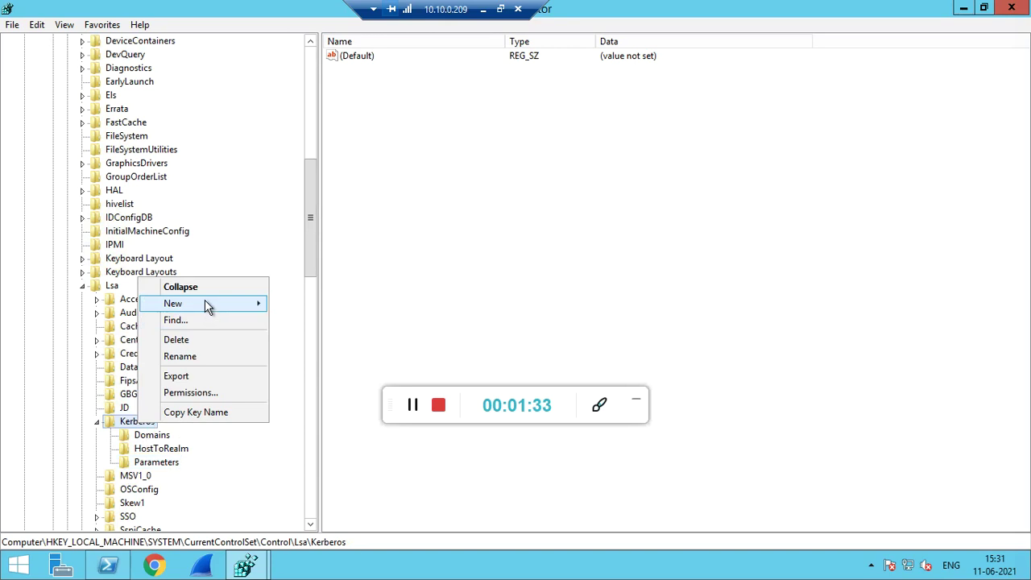
{"action": "mouse_move", "coordinate": [205, 303]}
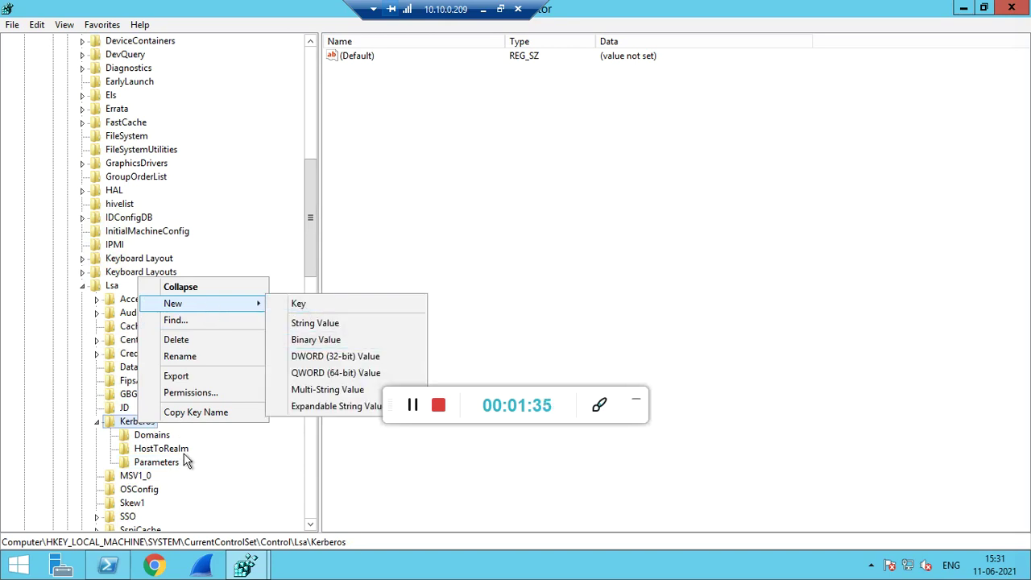
{"action": "left_click", "coordinate": [139, 465]}
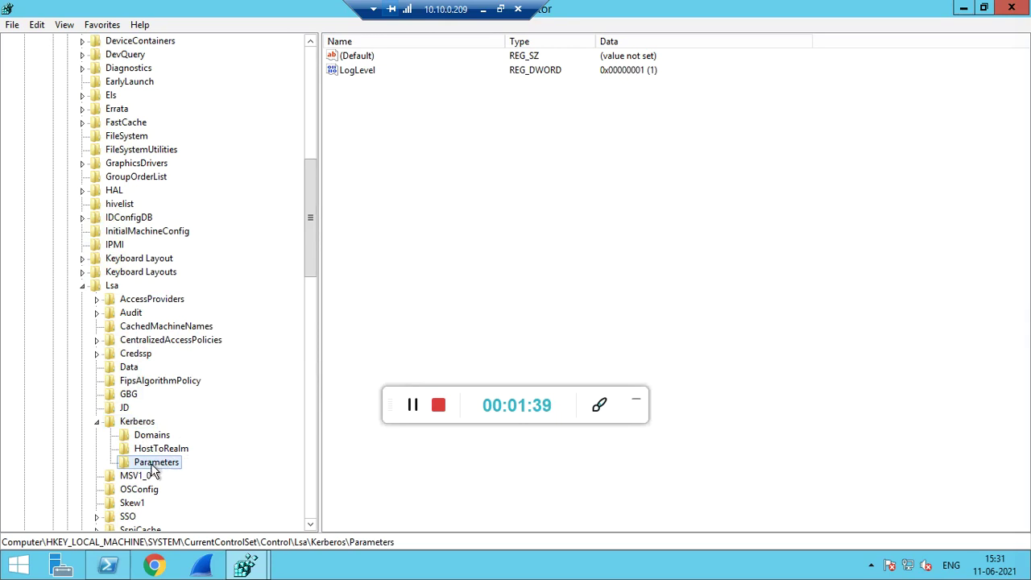
Leave Kerberos LogLevel at 1 without adding a new DWORD, then close Registry Editor.
{"action": "left_click", "coordinate": [368, 73]}
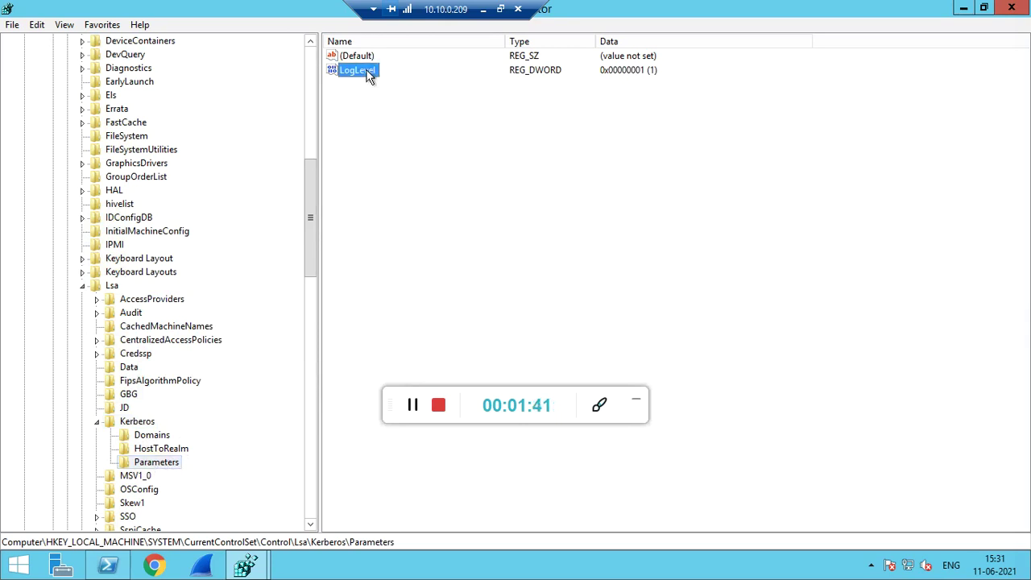
{"action": "left_click", "coordinate": [381, 137]}
{"action": "right_click", "coordinate": [381, 135]}
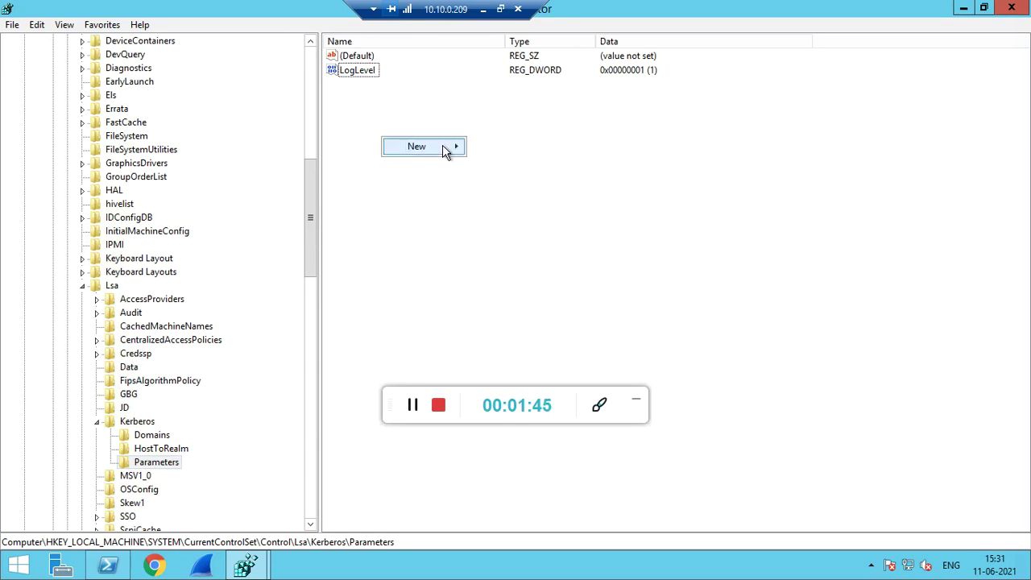
{"action": "mouse_move", "coordinate": [443, 150]}
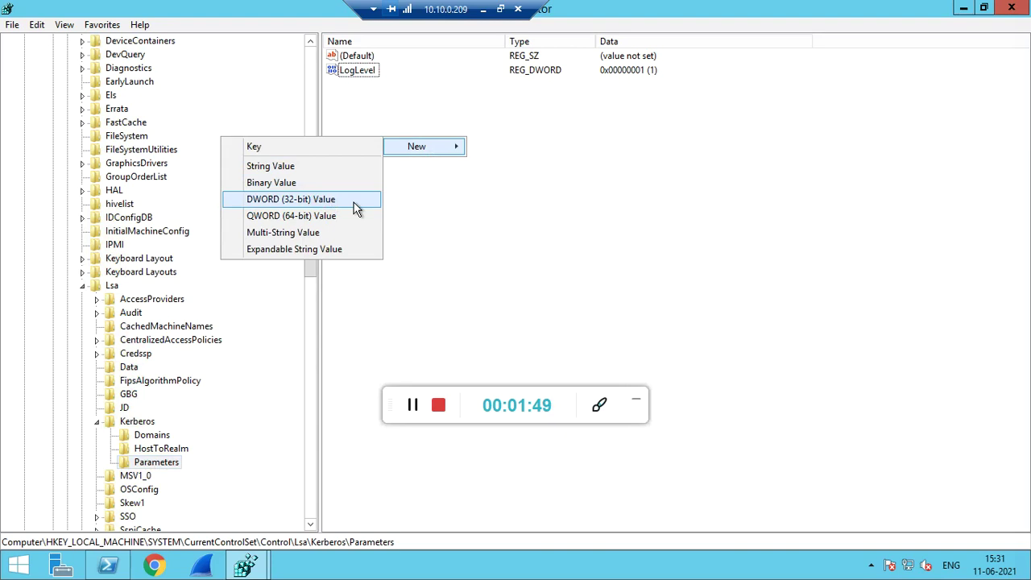
{"action": "left_click", "coordinate": [504, 180]}
{"action": "left_click", "coordinate": [351, 71]}
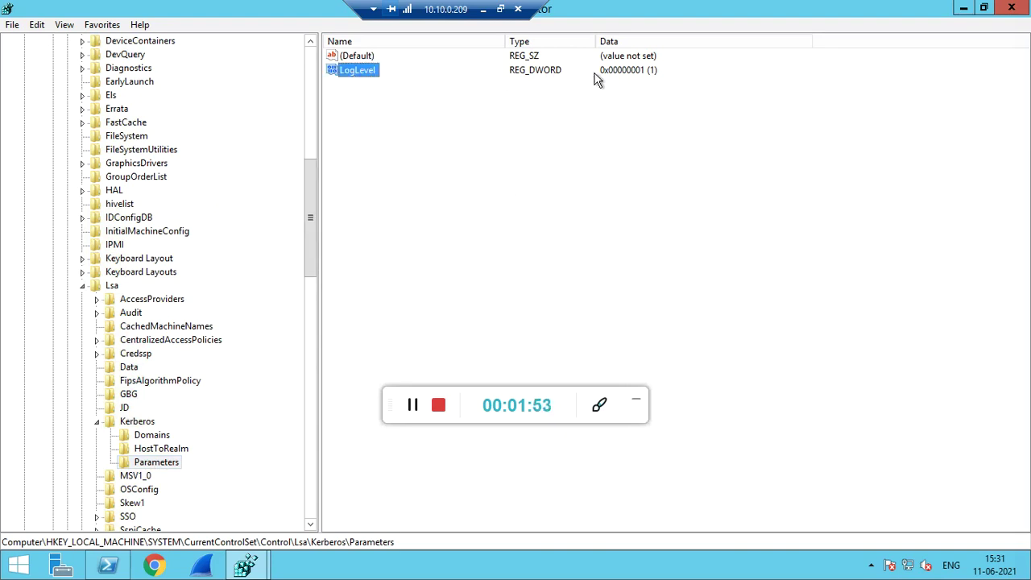
{"action": "left_click", "coordinate": [633, 74]}
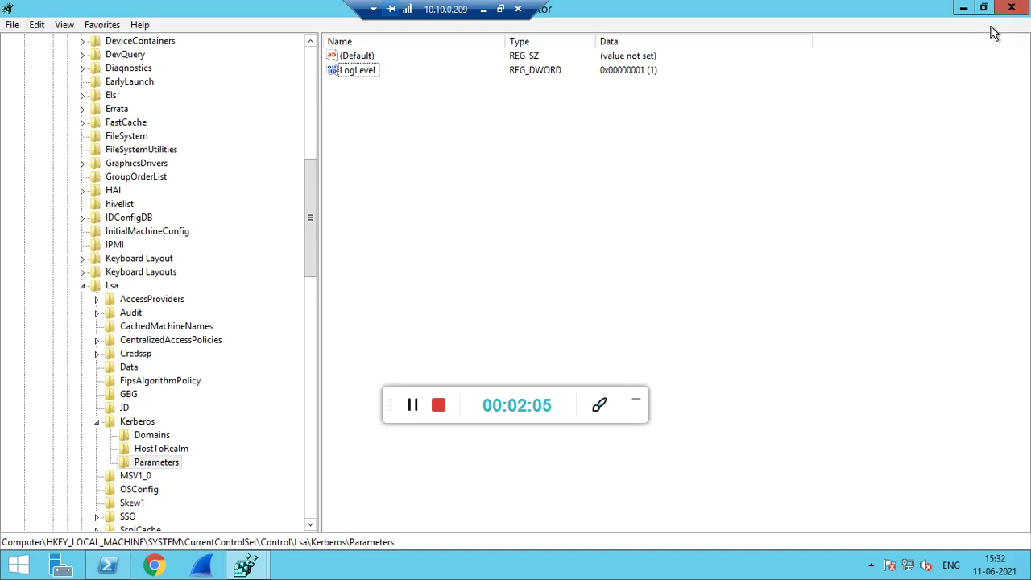
{"action": "scroll", "coordinate": [1006, 22], "scroll_direction": "down", "scroll_amount": 10}
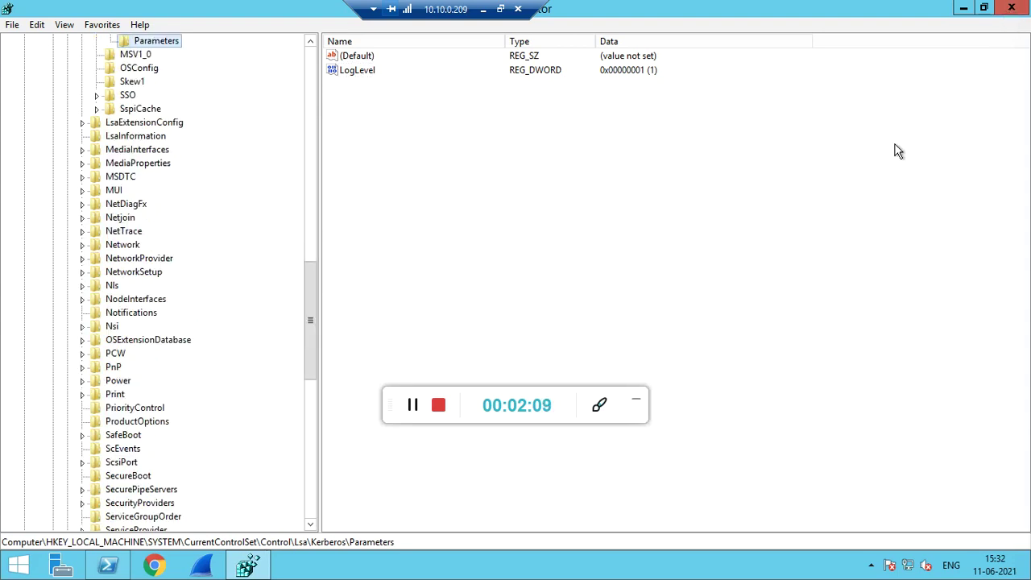
{"action": "left_click", "coordinate": [1012, 8]}
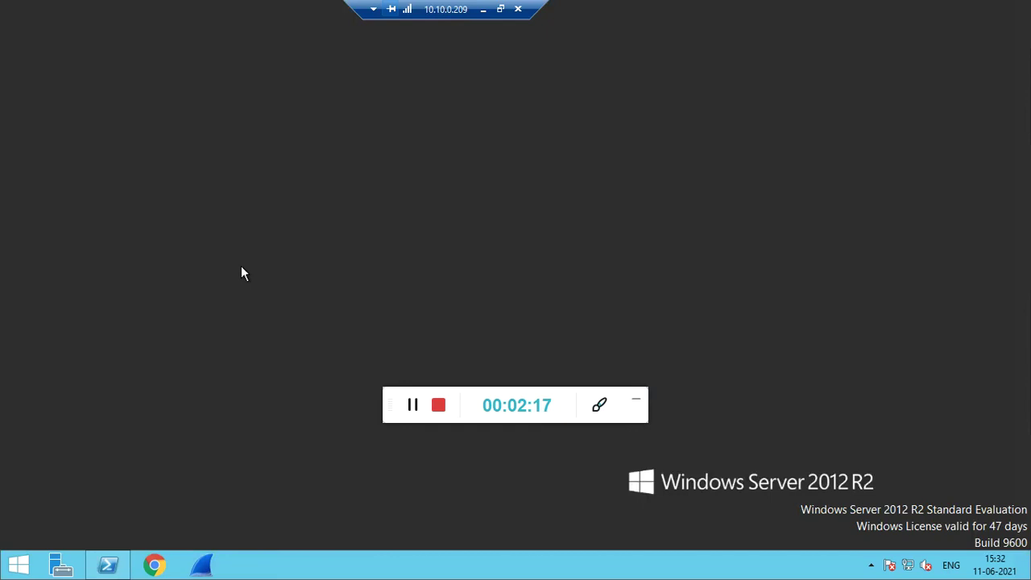
Search the Start screen for 'event vi' and launch Event Viewer.
{"action": "left_click", "coordinate": [15, 566]}
{"action": "left_click", "coordinate": [979, 65]}
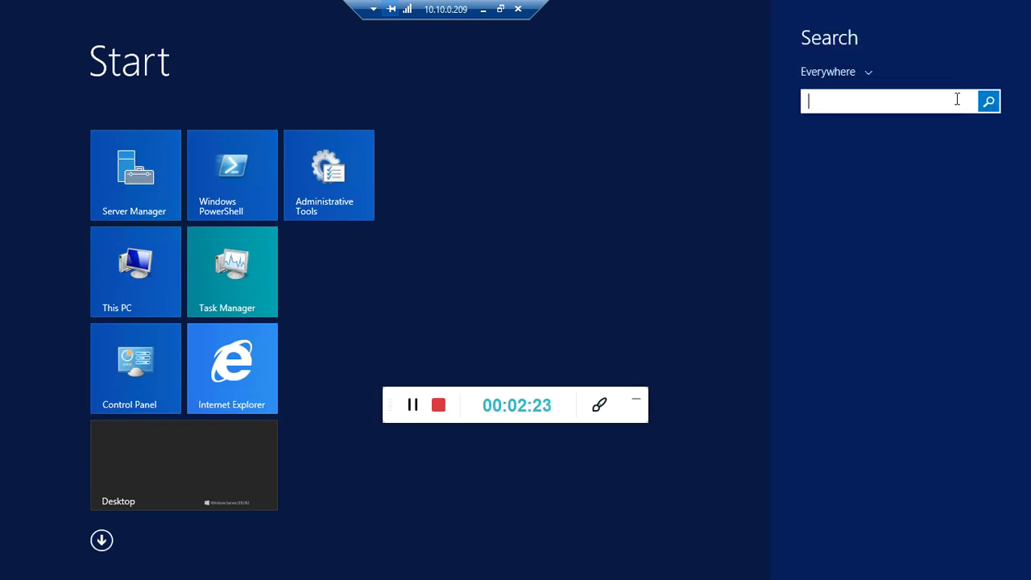
{"action": "type", "text": "event "}
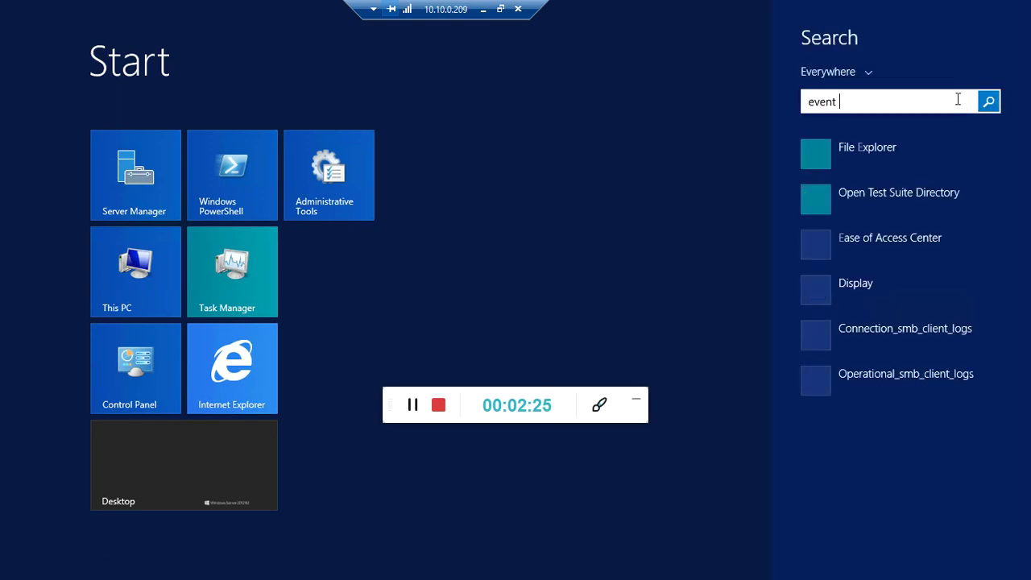
{"action": "type", "text": "viewer"}
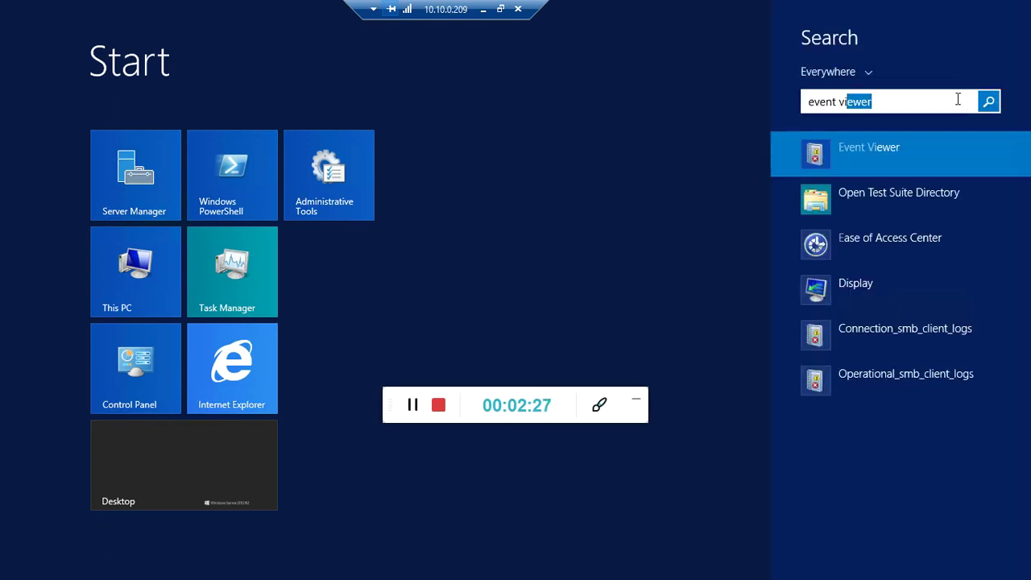
{"action": "left_click", "coordinate": [859, 164]}
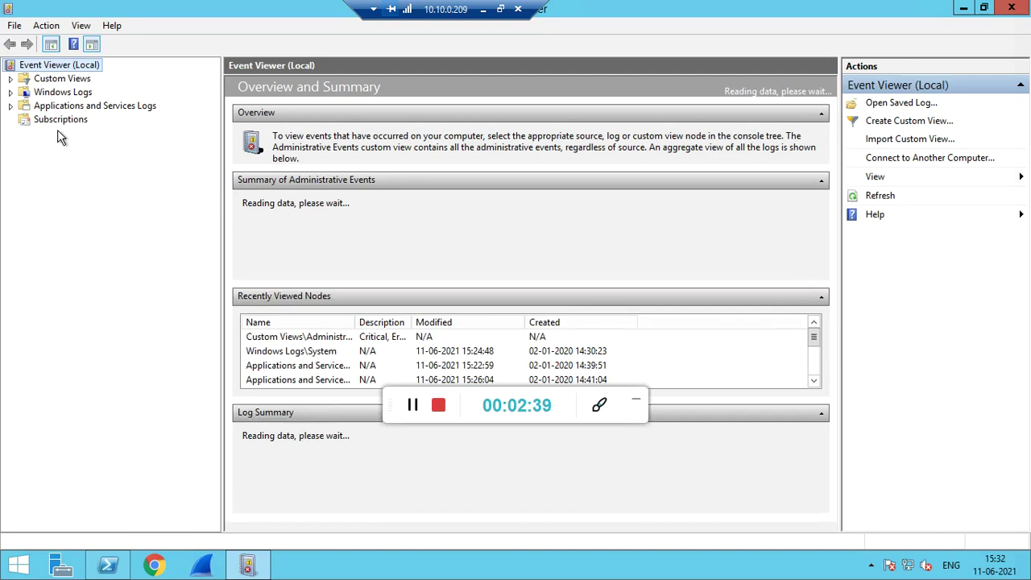
Expand Custom Views and Windows Logs, ending on Administrative Events with 1,580 events.
{"action": "double_click", "coordinate": [62, 79]}
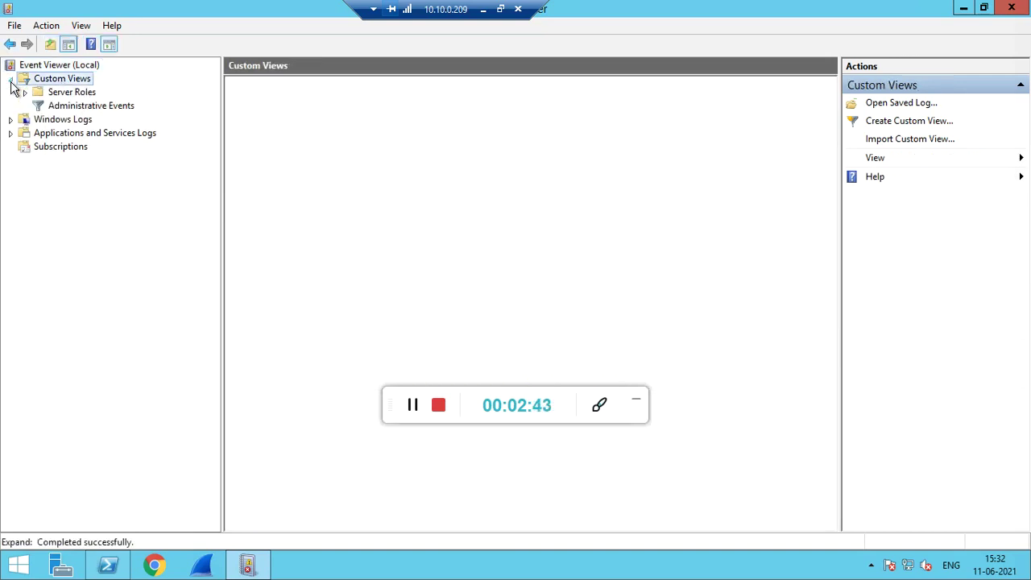
{"action": "left_click", "coordinate": [91, 106]}
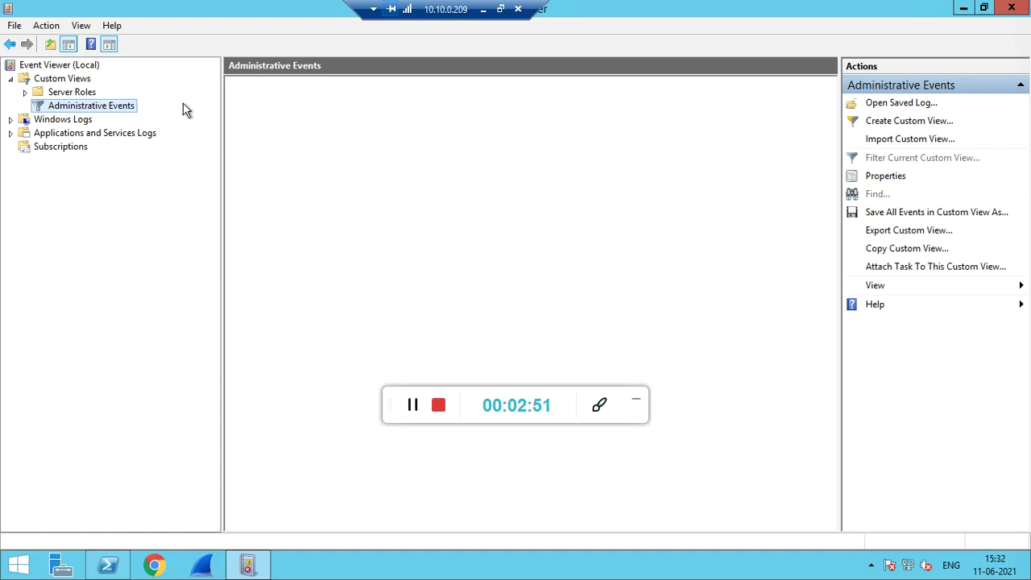
{"action": "left_click", "coordinate": [11, 119]}
{"action": "left_click", "coordinate": [62, 121]}
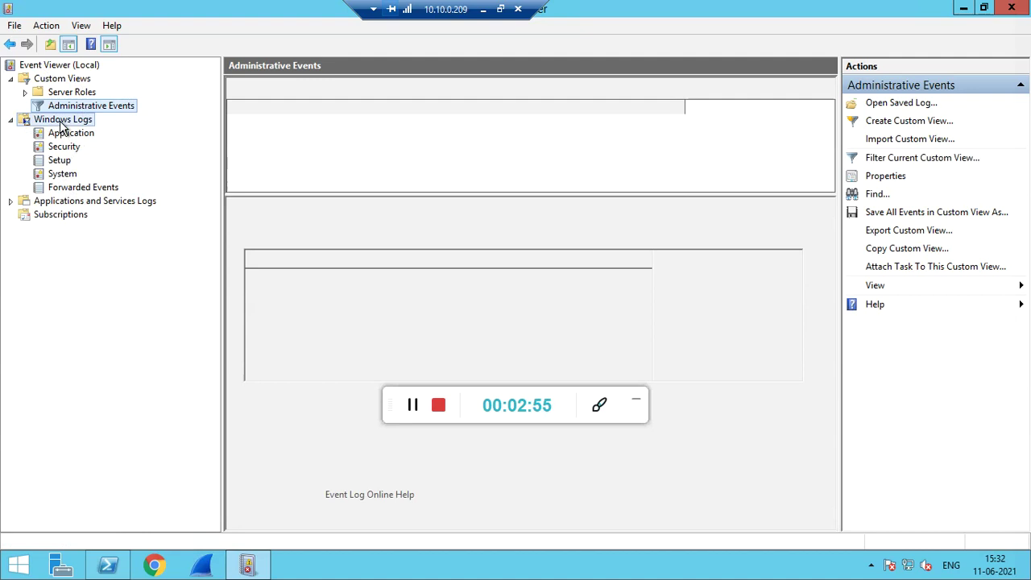
{"action": "left_click", "coordinate": [55, 109]}
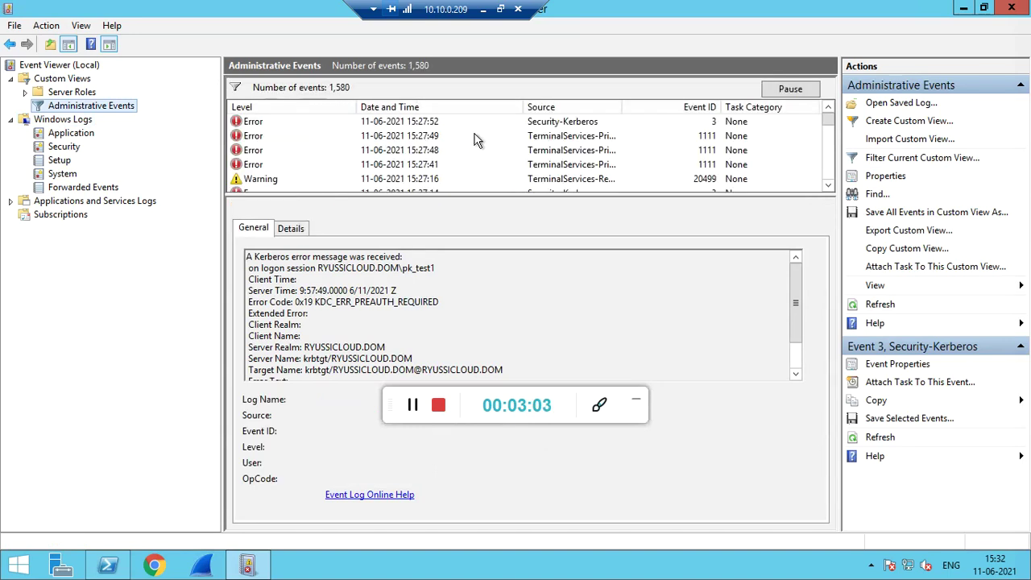
Inspect the Security-Kerberos Event 3 error's description, then show the Windows Logs overview.
{"action": "left_click", "coordinate": [542, 123]}
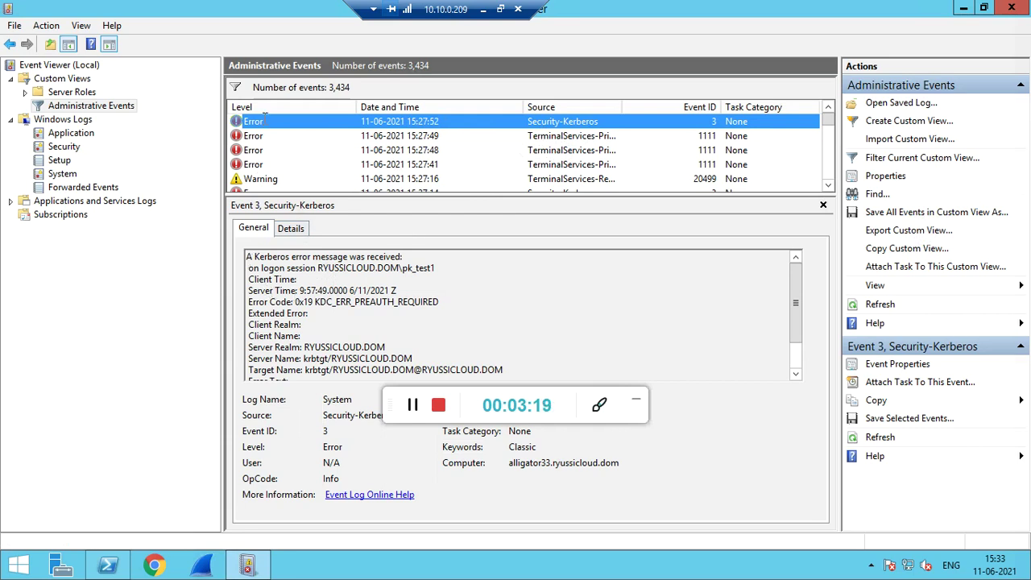
{"action": "left_click", "coordinate": [278, 137]}
{"action": "left_click", "coordinate": [282, 123]}
{"action": "left_click_drag", "start_coordinate": [246, 257], "coordinate": [506, 379]}
{"action": "left_click", "coordinate": [508, 348]}
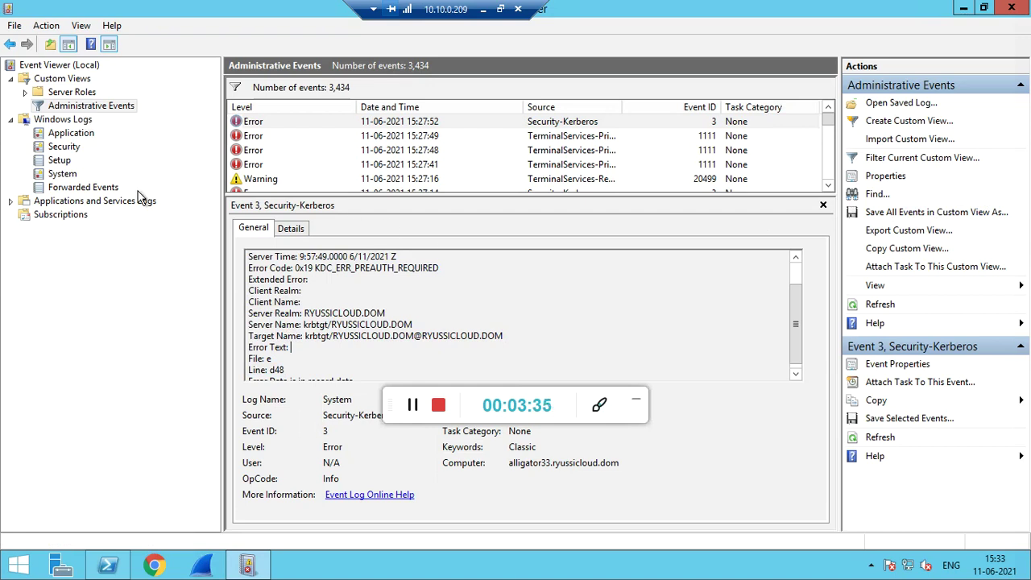
{"action": "left_click", "coordinate": [53, 120]}
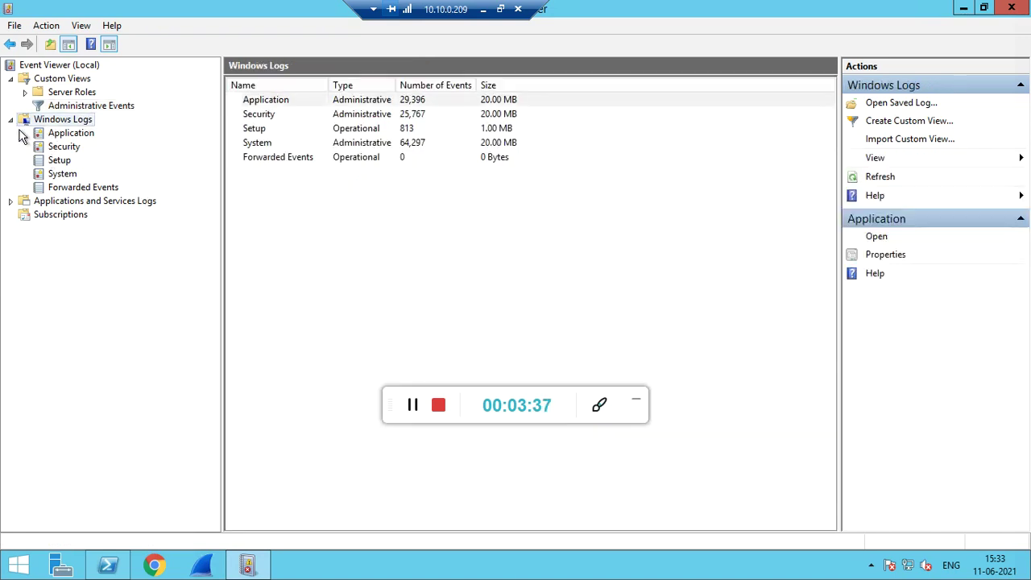
Show the System log's 15:27:52 Security-Kerberos error, then list Applications and Services Logs.
{"action": "left_click", "coordinate": [62, 174]}
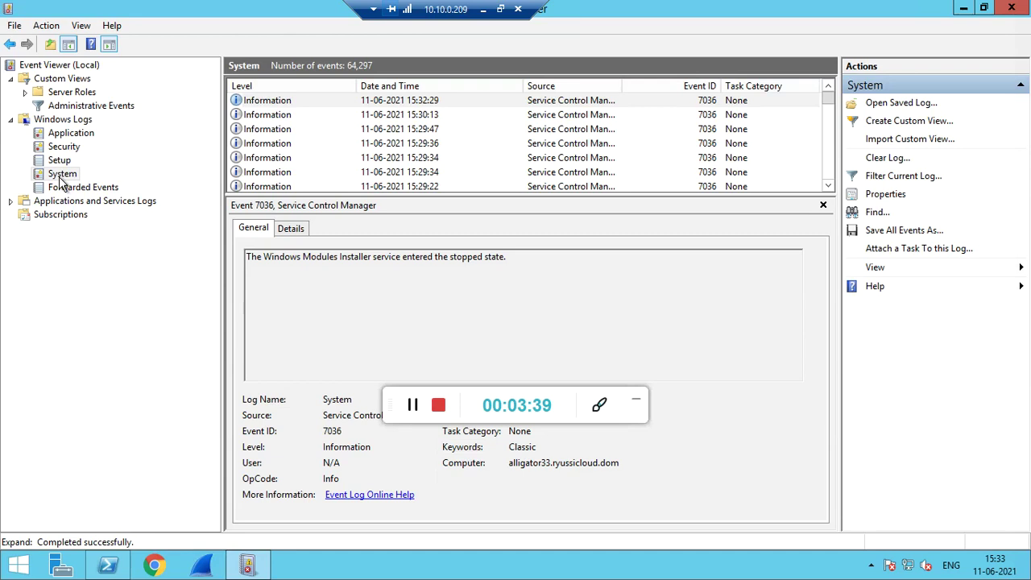
{"action": "left_click", "coordinate": [352, 105]}
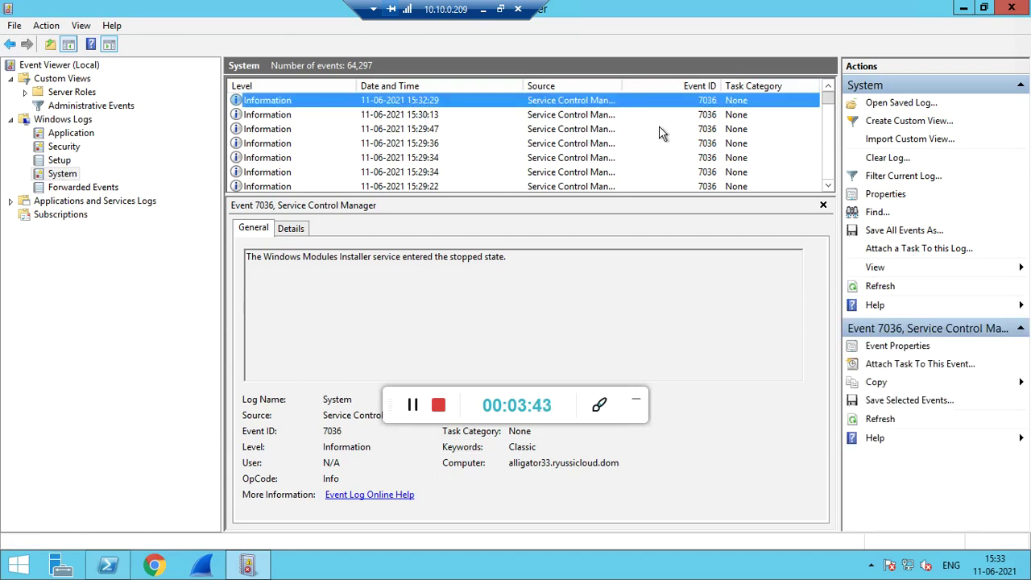
{"action": "scroll", "coordinate": [645, 129], "scroll_direction": "down", "scroll_amount": 5}
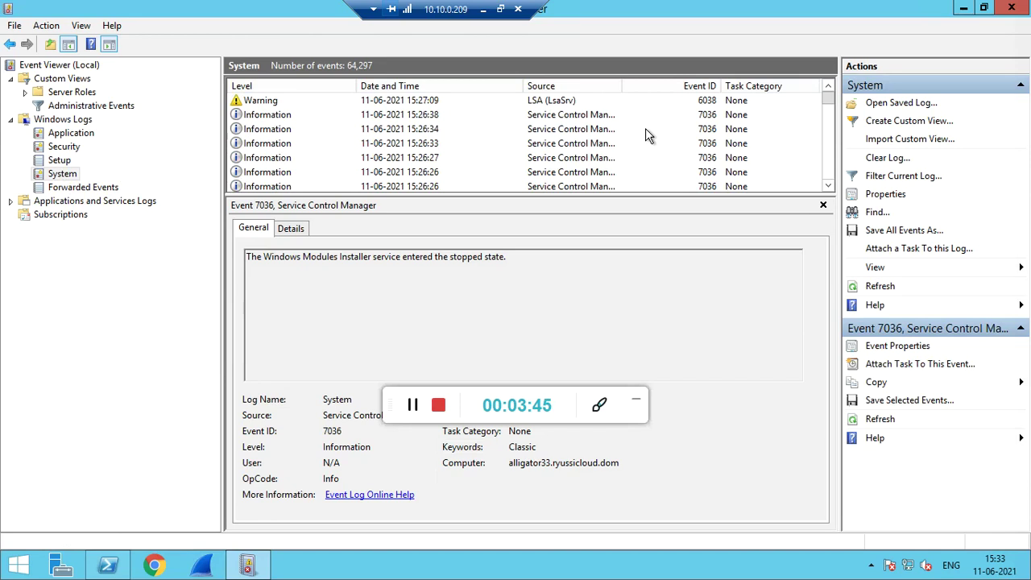
{"action": "scroll", "coordinate": [364, 136], "scroll_direction": "down", "scroll_amount": 2}
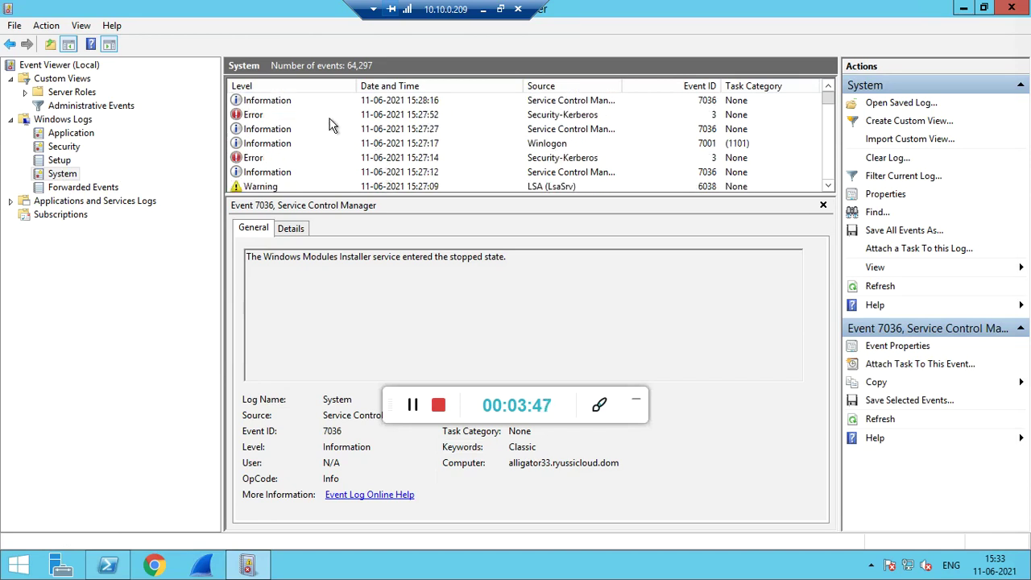
{"action": "left_click", "coordinate": [328, 117]}
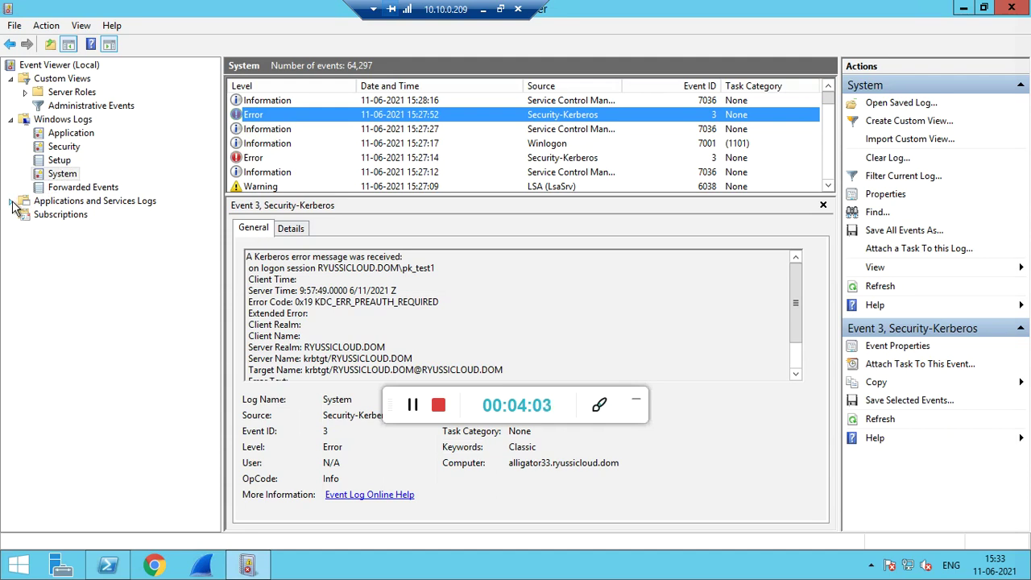
{"action": "left_click", "coordinate": [69, 202]}
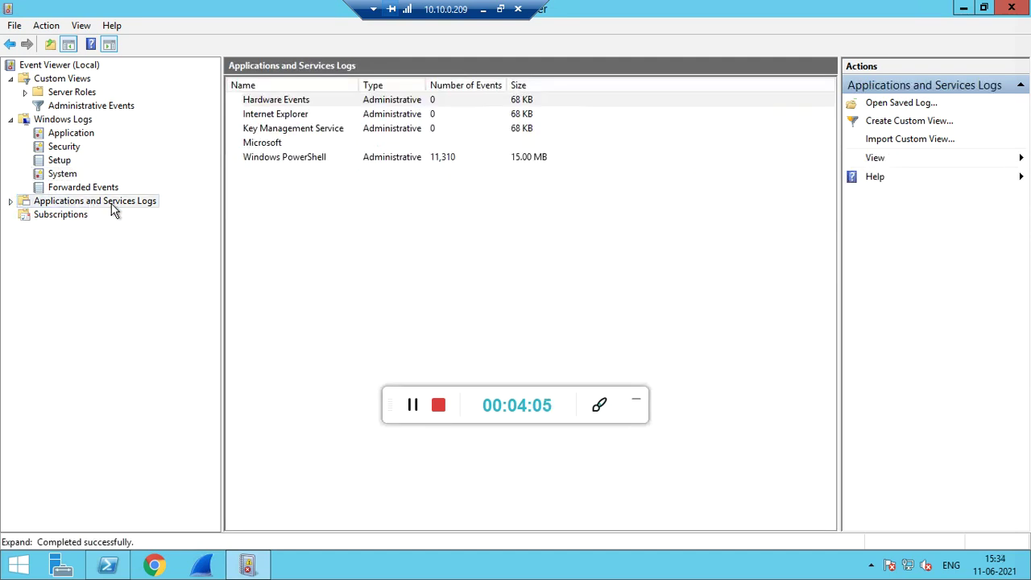
Expand Applications and Services Logs > Microsoft > Windows down to the SMBClient log group.
{"action": "double_click", "coordinate": [21, 202]}
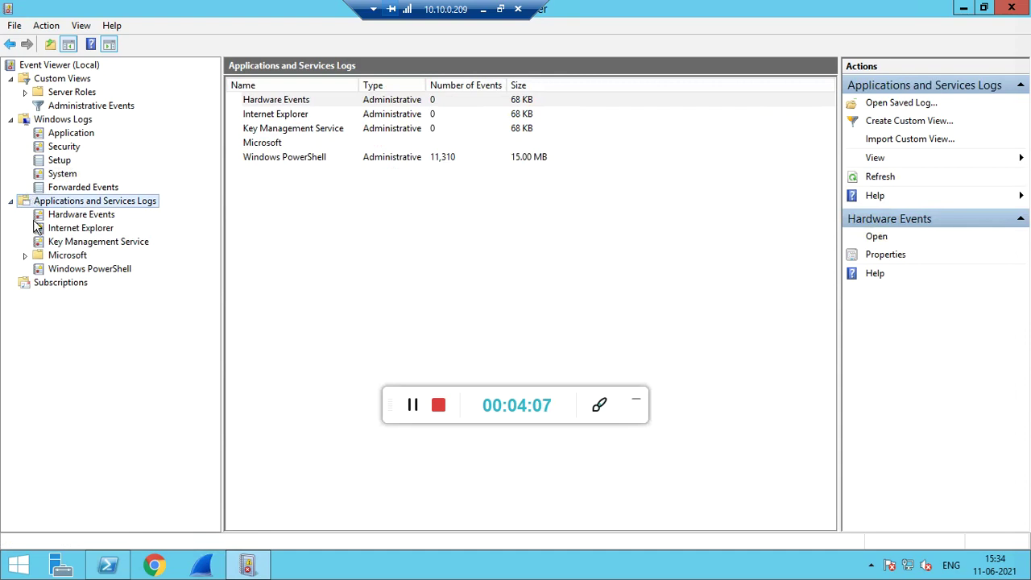
{"action": "left_click", "coordinate": [26, 255]}
{"action": "left_click", "coordinate": [39, 269]}
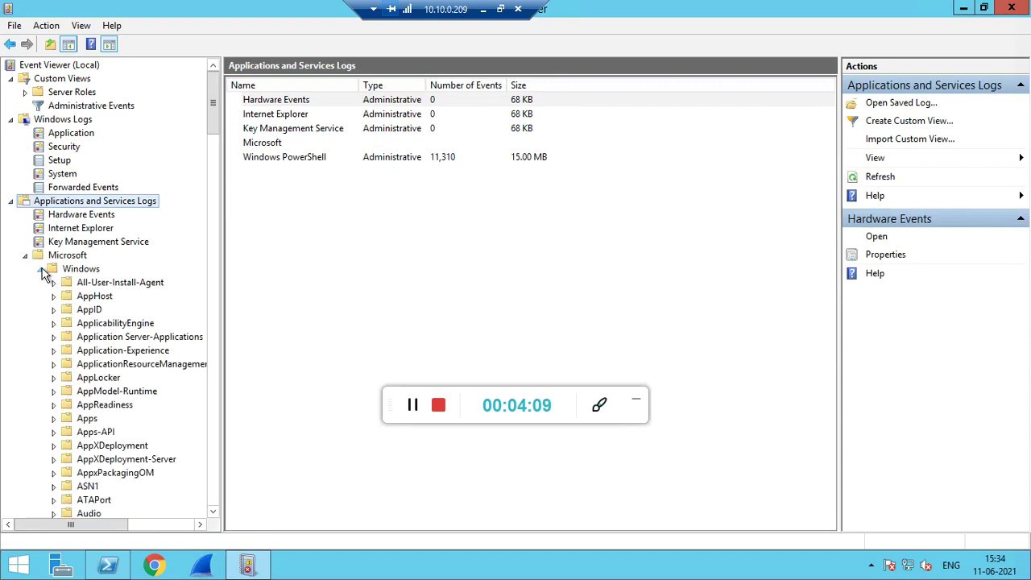
{"action": "scroll", "coordinate": [101, 295], "scroll_direction": "down", "scroll_amount": 13}
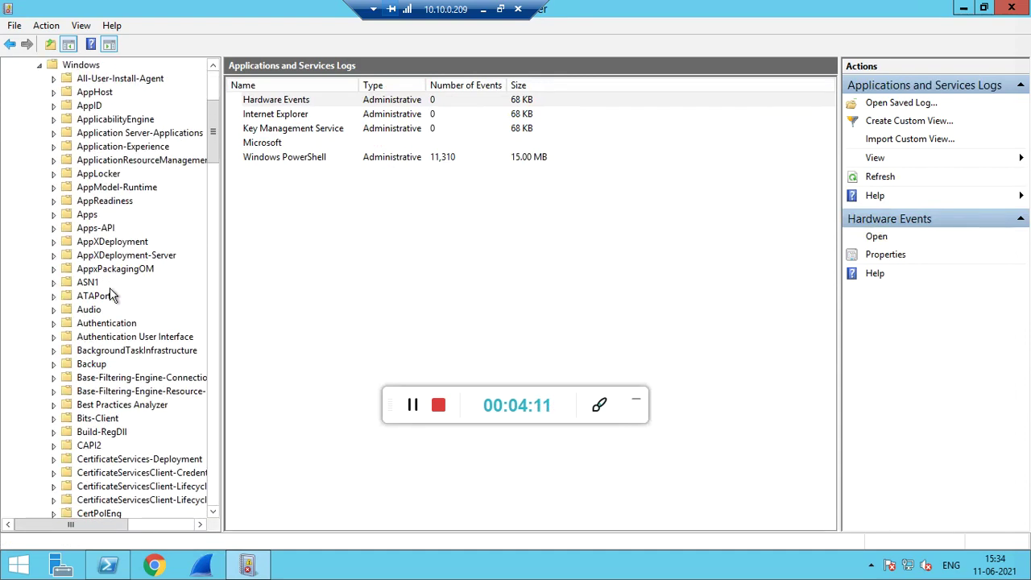
{"action": "scroll", "coordinate": [111, 298], "scroll_direction": "down", "scroll_amount": 20}
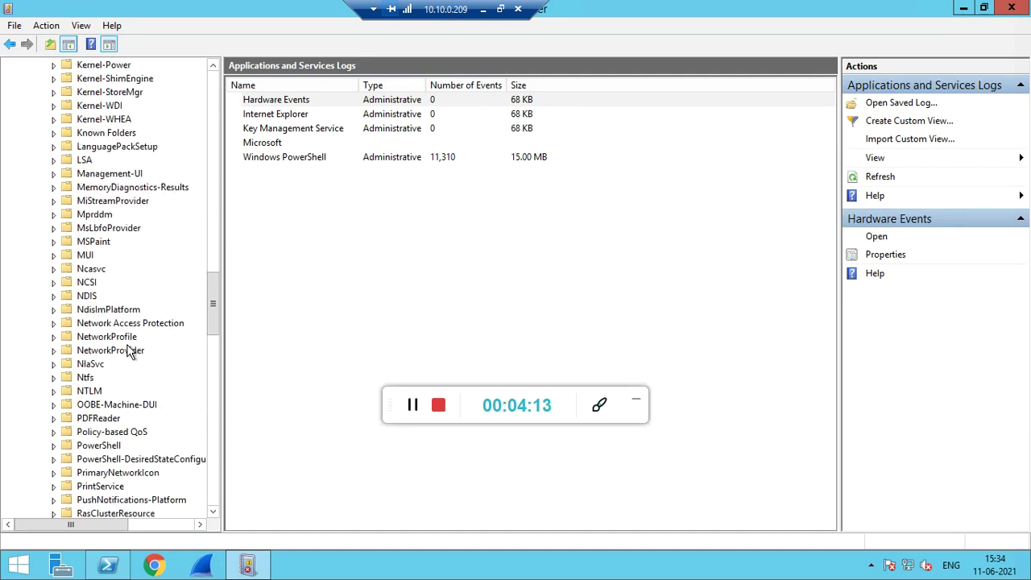
{"action": "scroll", "coordinate": [131, 367], "scroll_direction": "down", "scroll_amount": 8}
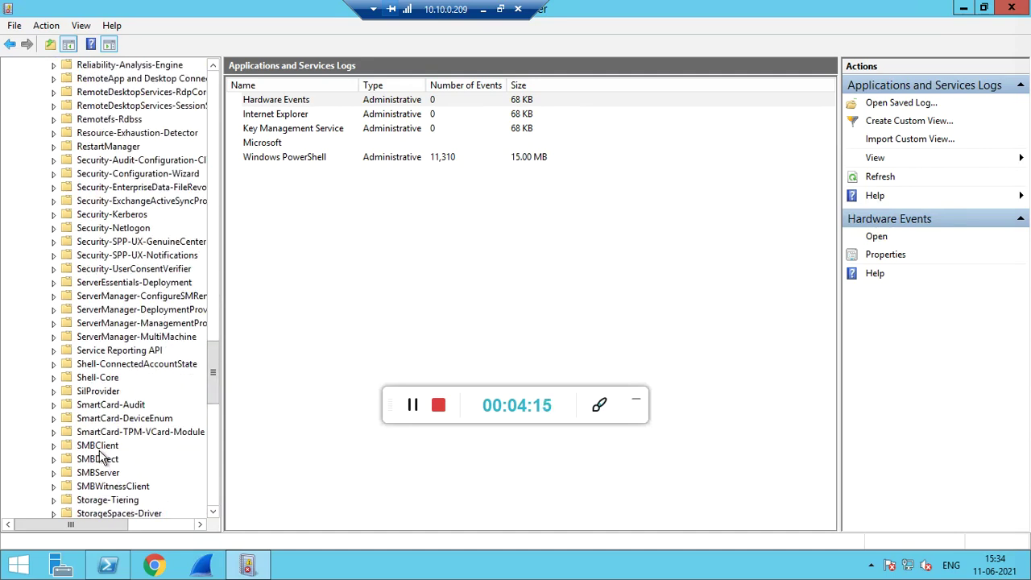
{"action": "double_click", "coordinate": [69, 450]}
Browse the SMBClient Connectivity, Operational and Security logs, ending on Connectivity's 12 events.
{"action": "left_click", "coordinate": [125, 462]}
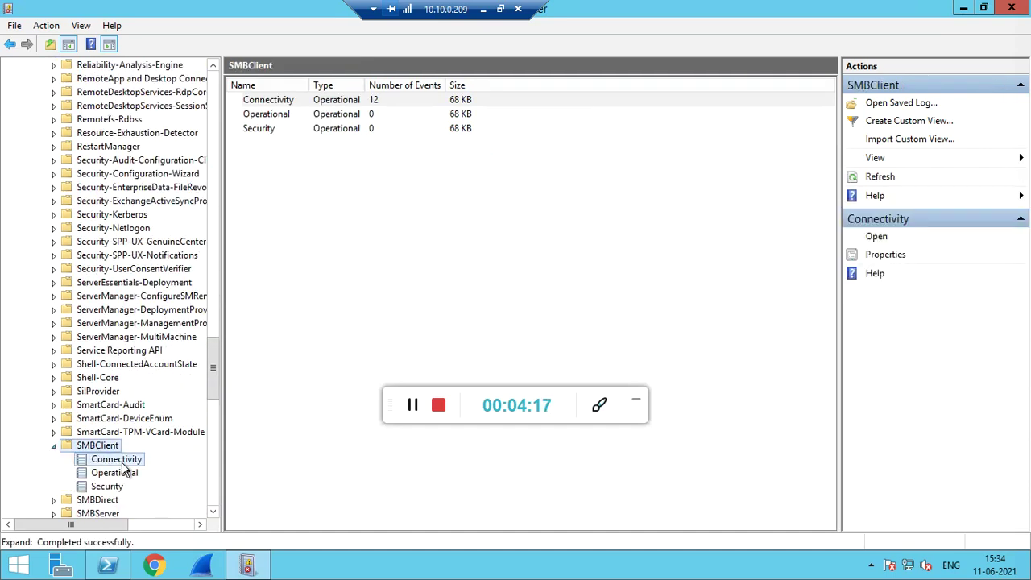
{"action": "left_click", "coordinate": [128, 473]}
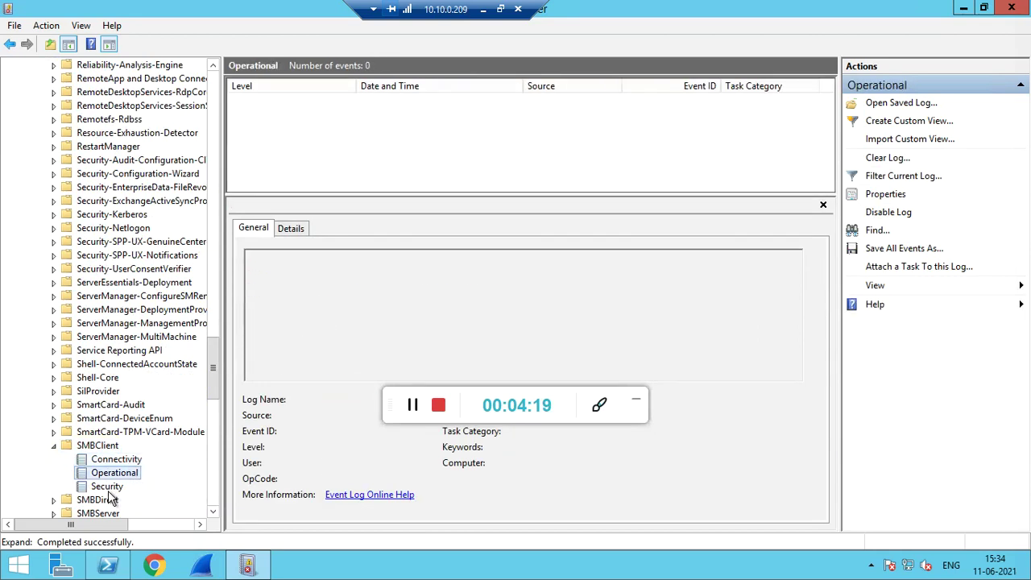
{"action": "left_click", "coordinate": [107, 486]}
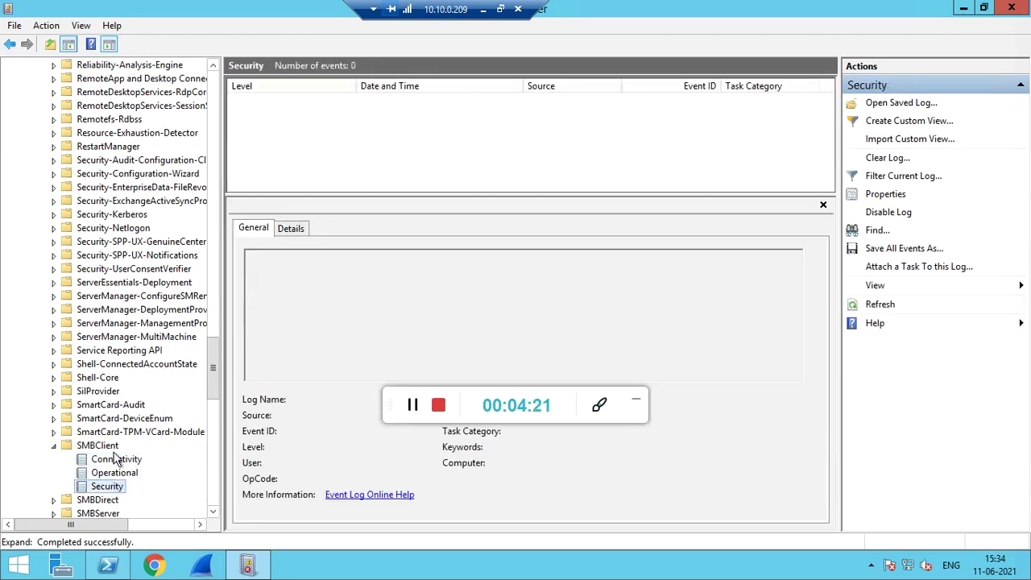
{"action": "left_click", "coordinate": [117, 460]}
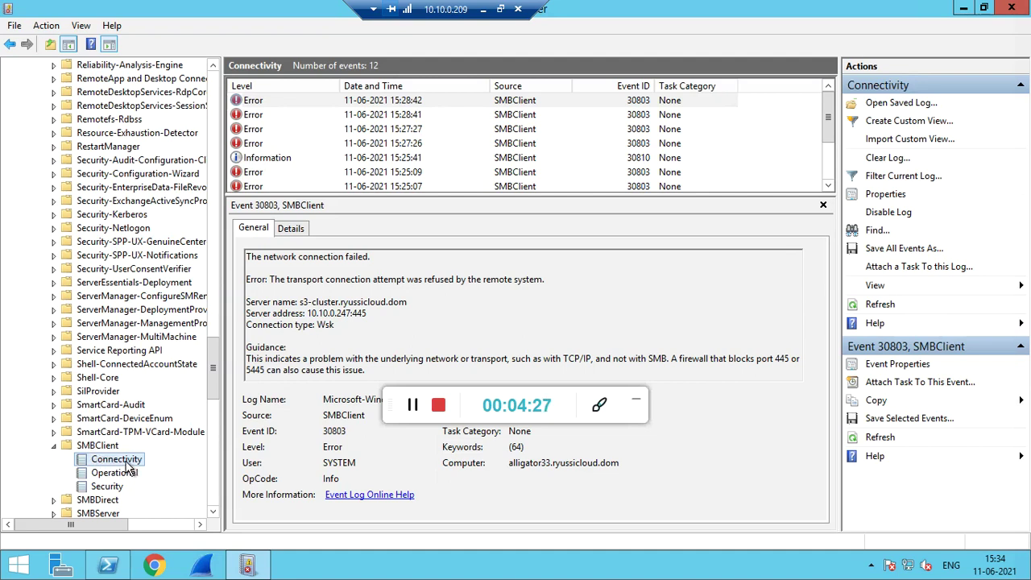
Browse File Explorer to \\alligator11.ryussicloud.dom\mosmb-share1, then minimize the window.
{"action": "left_click", "coordinate": [402, 564]}
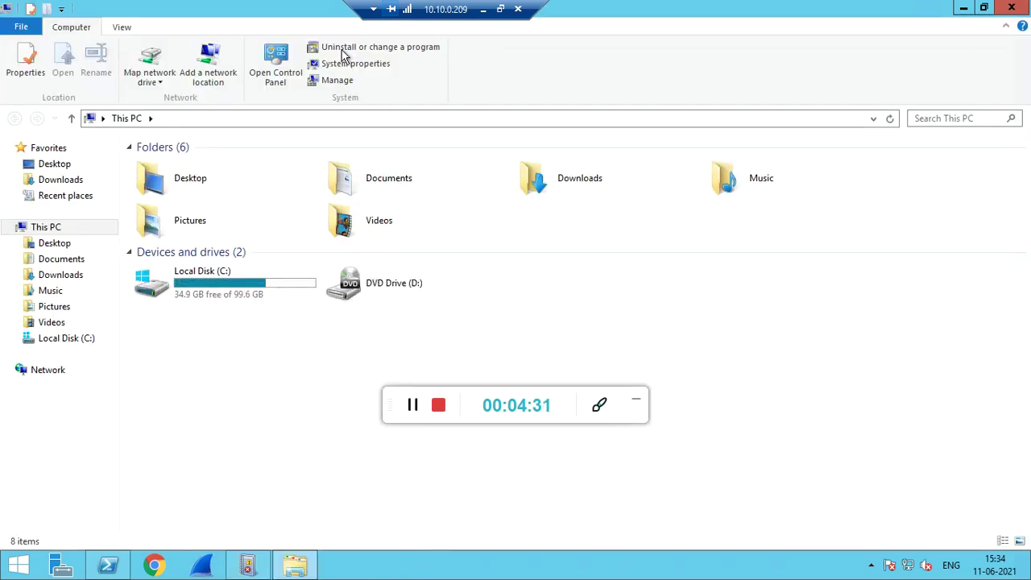
{"action": "left_click_drag", "start_coordinate": [315, 11], "coordinate": [751, 182]}
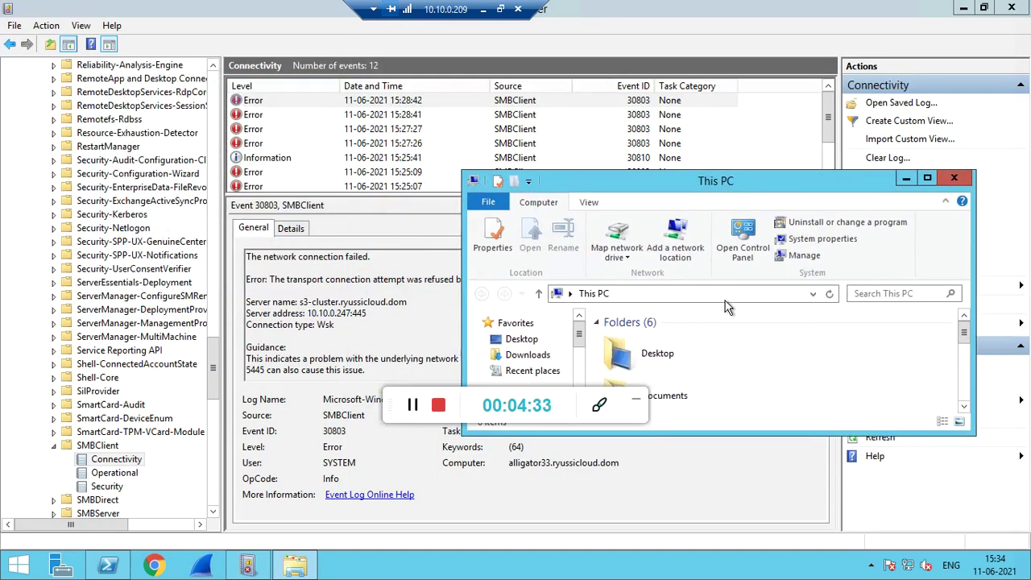
{"action": "left_click", "coordinate": [713, 293]}
{"action": "type", "text": "\\\\"}
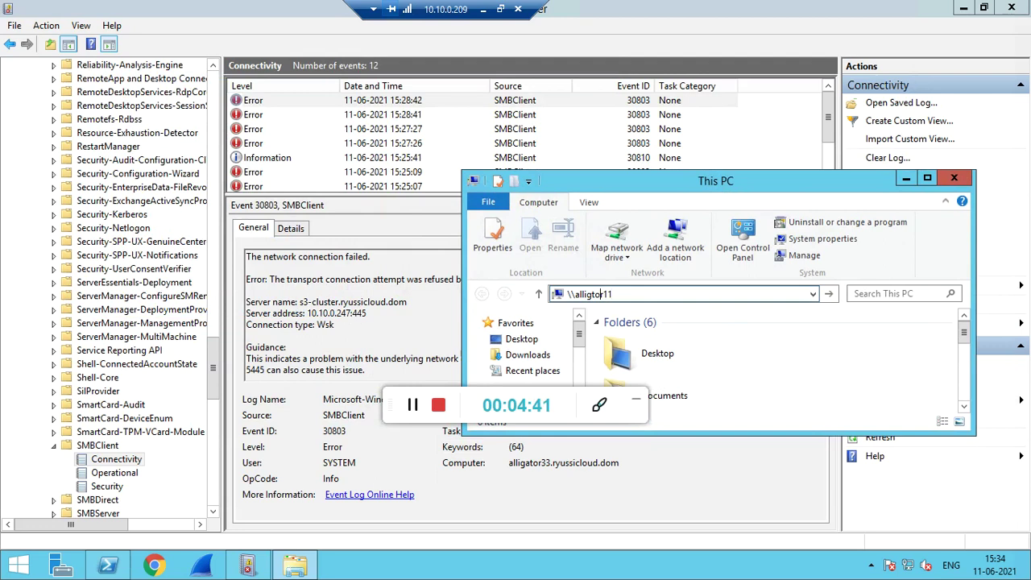
{"action": "type", "text": "alligator11"}
{"action": "key", "text": "Down"}
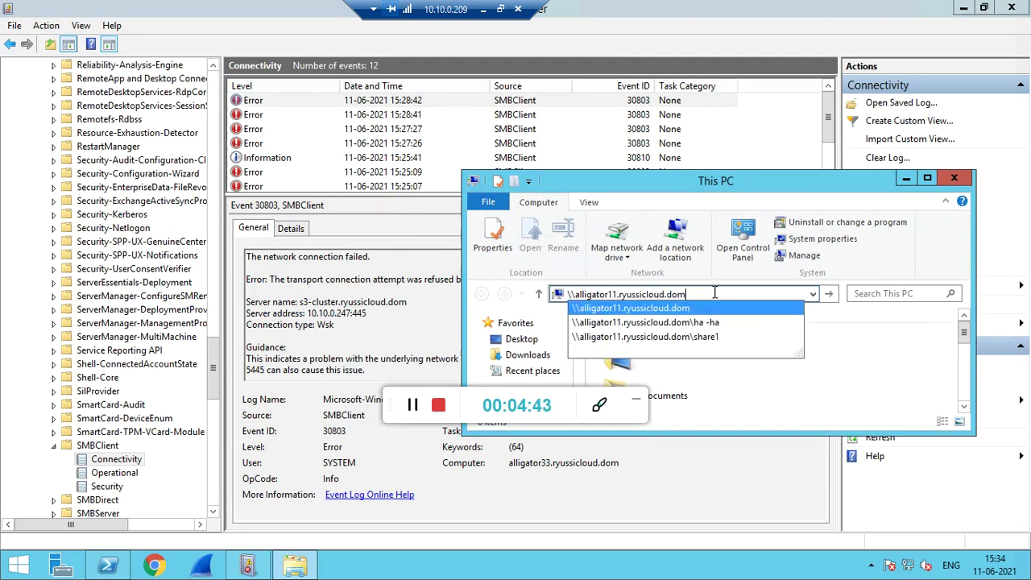
{"action": "key", "text": "Return"}
{"action": "double_click", "coordinate": [661, 332]}
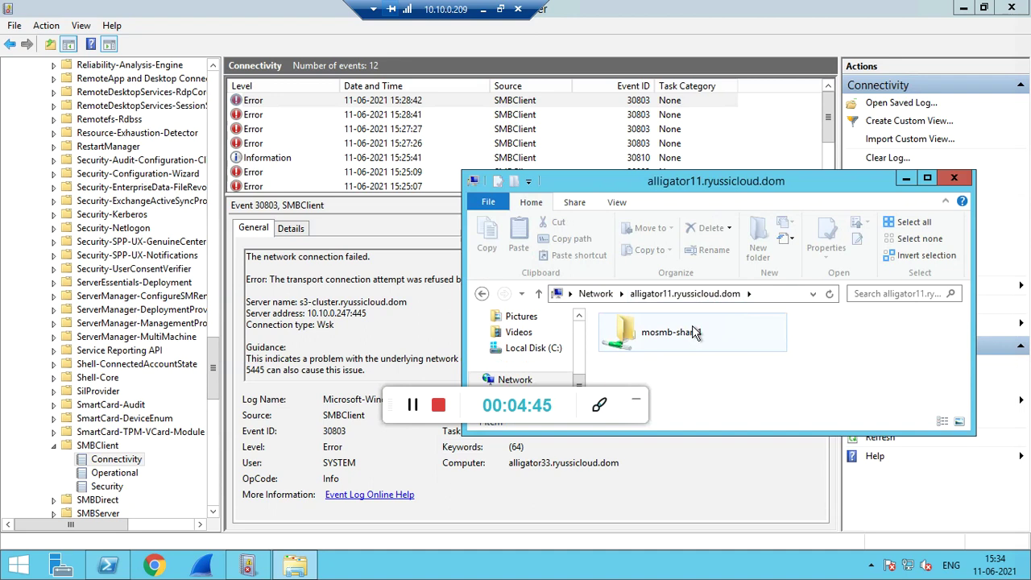
{"action": "left_click", "coordinate": [905, 179]}
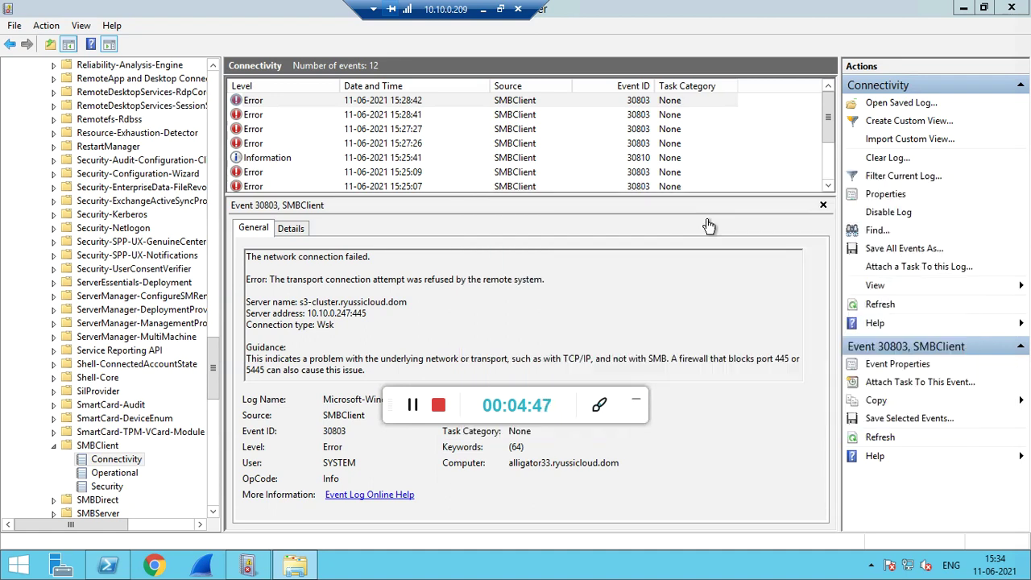
Refresh the Connectivity log and save all events to the Desktop as 'smb client event logs.evtx', replacing it.
{"action": "left_click", "coordinate": [880, 306]}
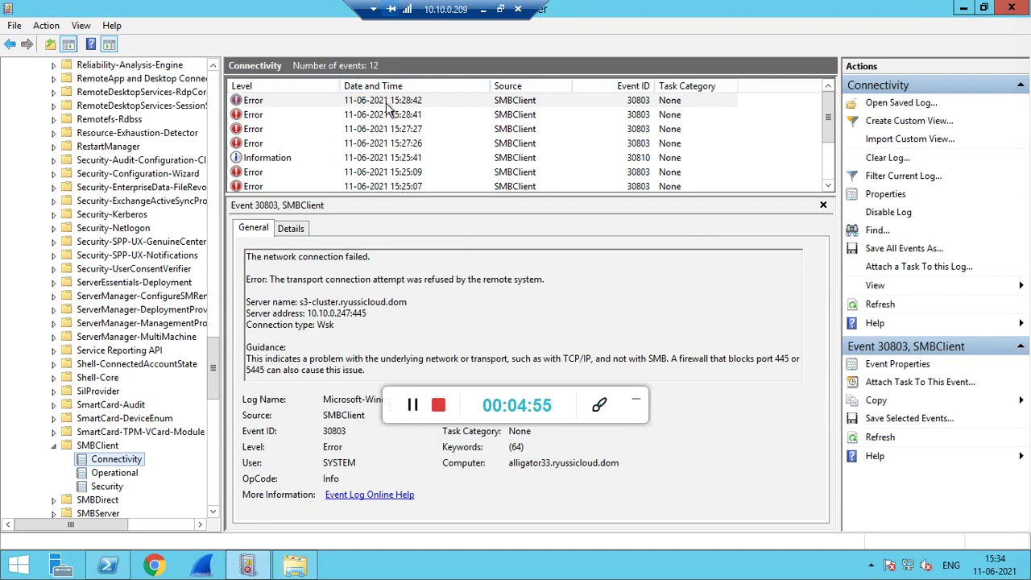
{"action": "left_click", "coordinate": [387, 102]}
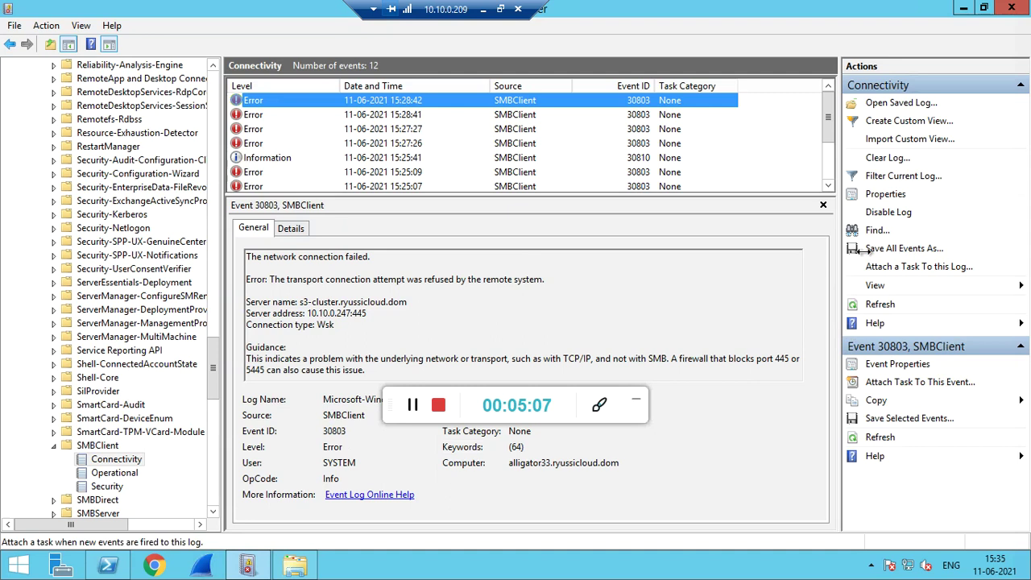
{"action": "left_click", "coordinate": [881, 252]}
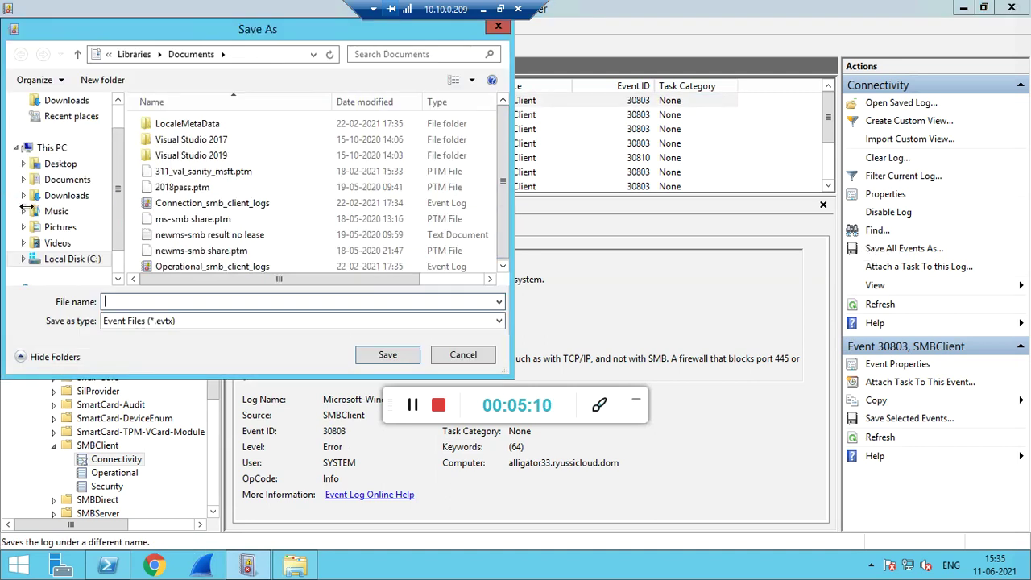
{"action": "left_click", "coordinate": [55, 163]}
{"action": "left_click", "coordinate": [195, 300]}
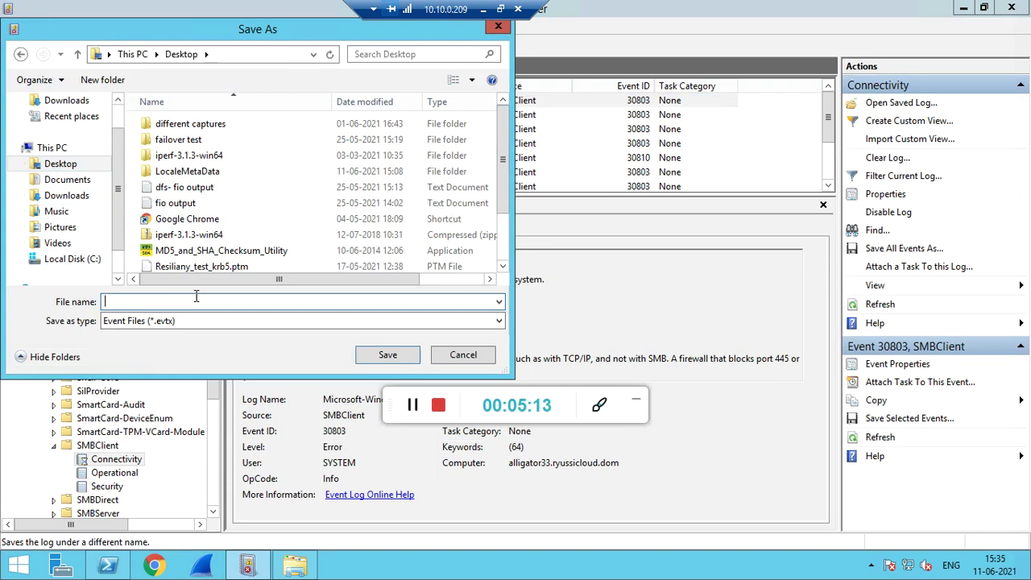
{"action": "type", "text": "Smb "}
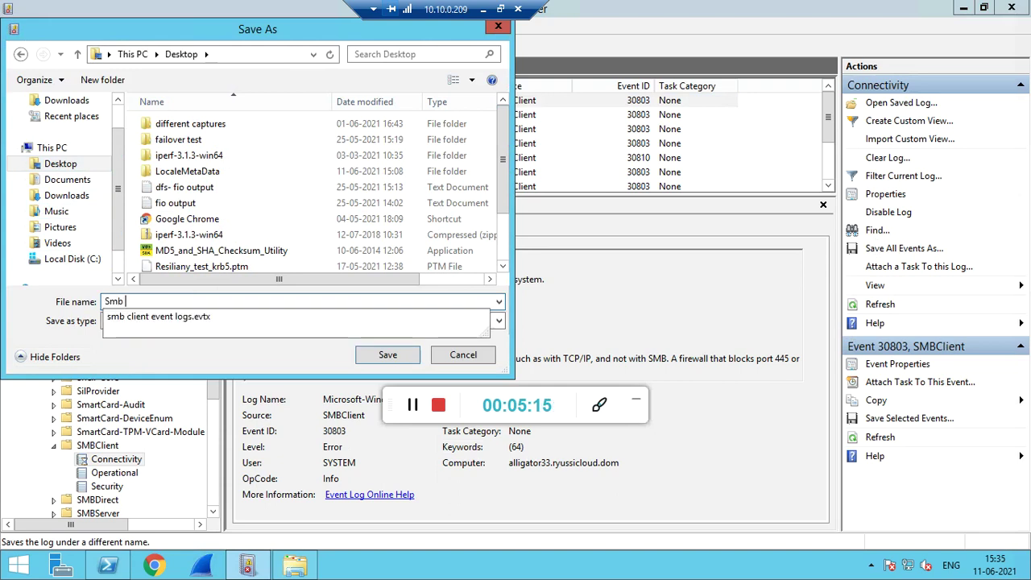
{"action": "type", "text": "cli"}
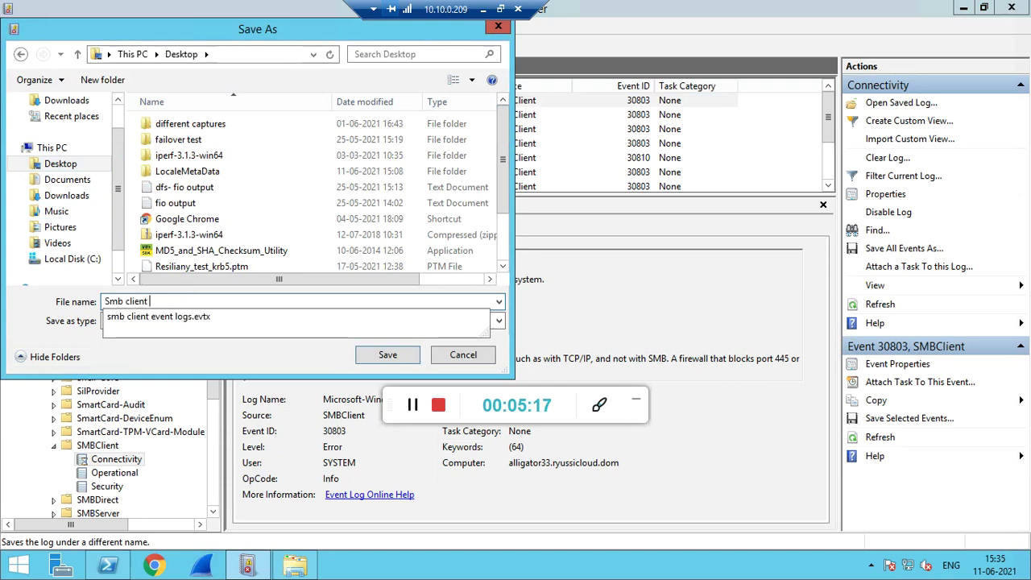
{"action": "type", "text": "ent"}
{"action": "key", "text": "Down"}
{"action": "key", "text": "Return"}
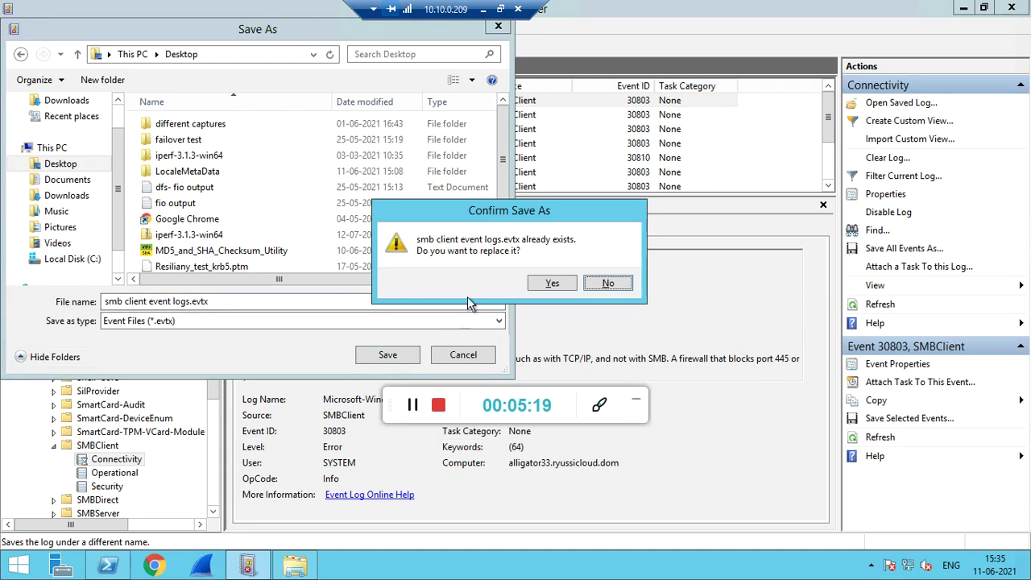
{"action": "left_click", "coordinate": [558, 283]}
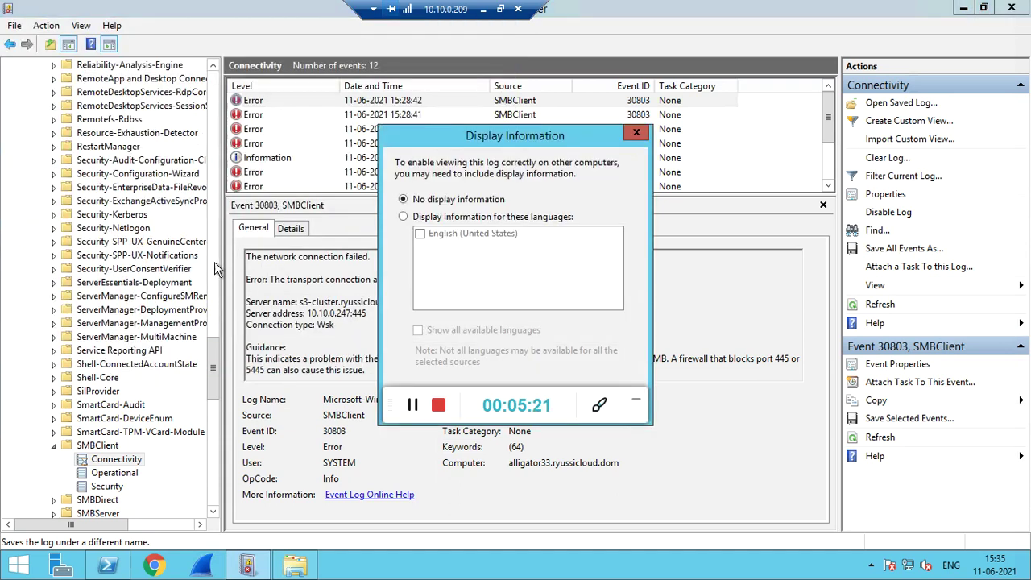
Include English (United States) display information and finish saving the events.
{"action": "left_click", "coordinate": [420, 217]}
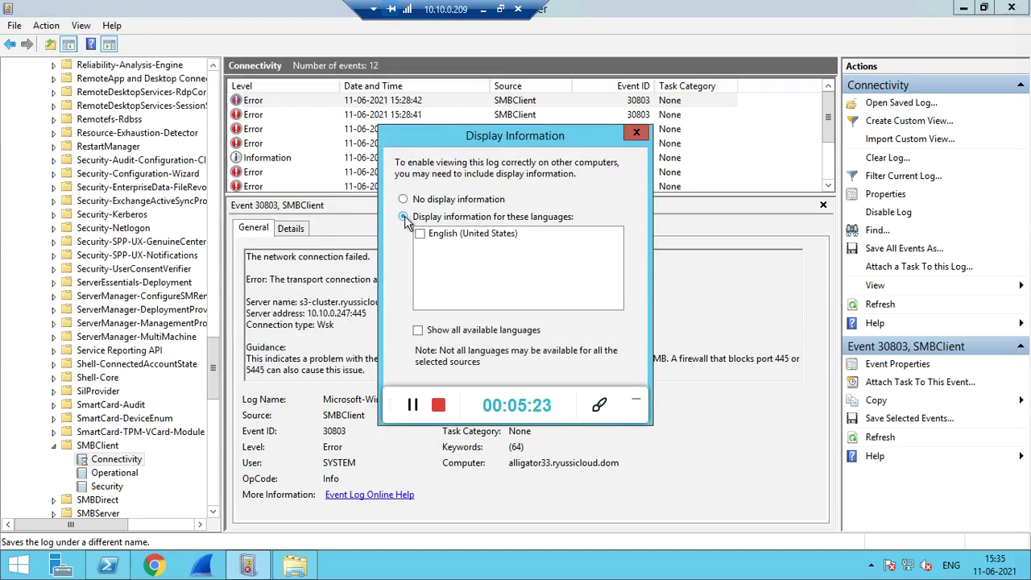
{"action": "left_click", "coordinate": [419, 234]}
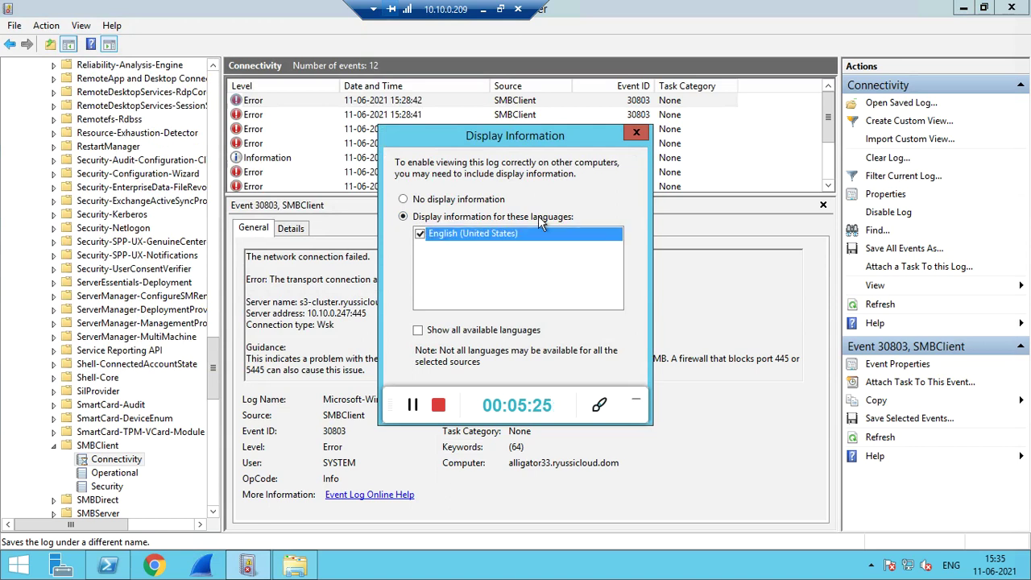
{"action": "left_click_drag", "start_coordinate": [533, 140], "coordinate": [448, 89]}
{"action": "left_click", "coordinate": [463, 350]}
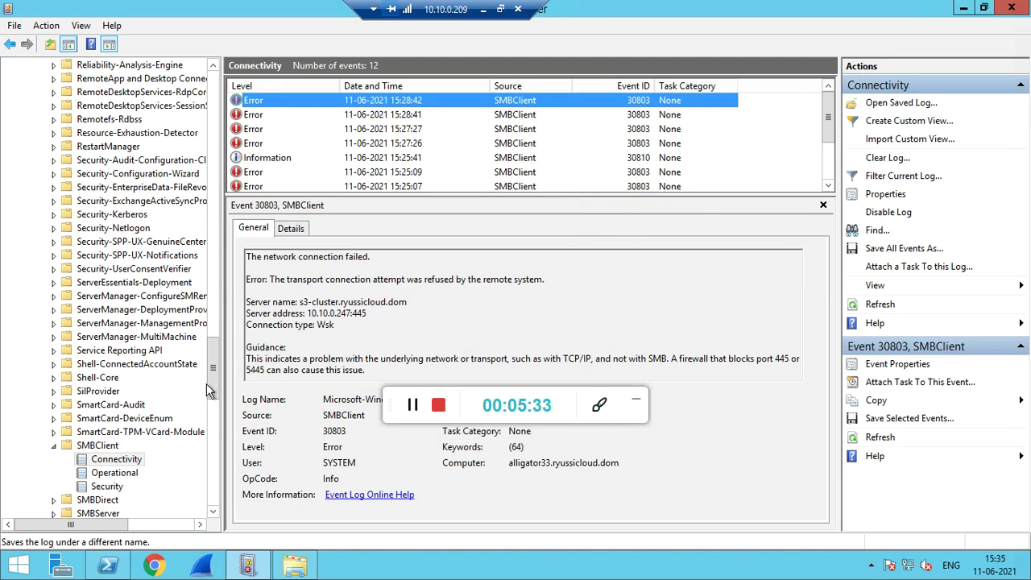
{"action": "left_click", "coordinate": [111, 446]}
Check the System log, then view Administrative Events showing 3,434 events and a Security-Kerberos error.
{"action": "left_click", "coordinate": [117, 458]}
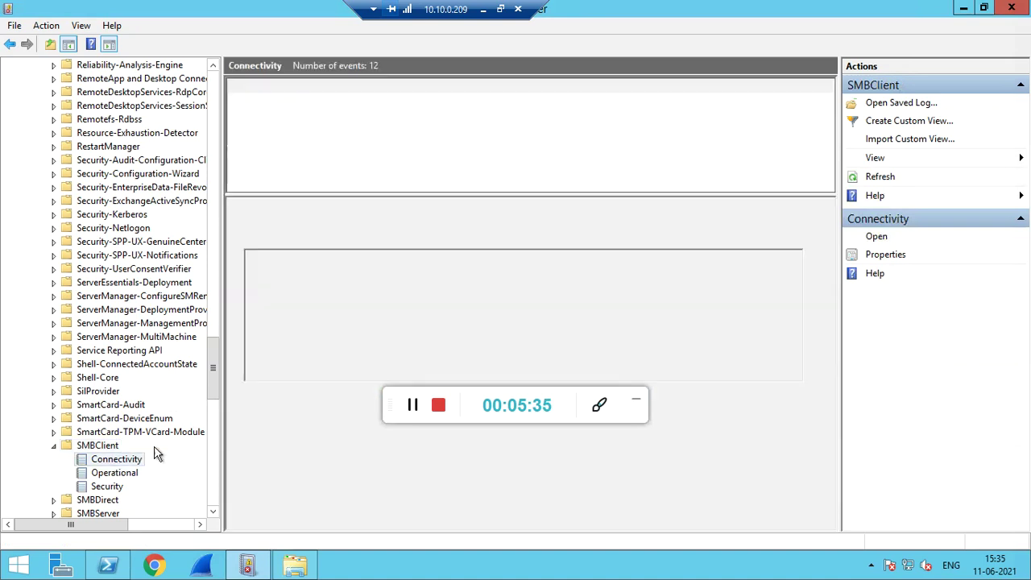
{"action": "scroll", "coordinate": [217, 274], "scroll_direction": "up", "scroll_amount": 10}
{"action": "left_click_drag", "start_coordinate": [217, 274], "coordinate": [215, 81]}
{"action": "left_click", "coordinate": [40, 121]}
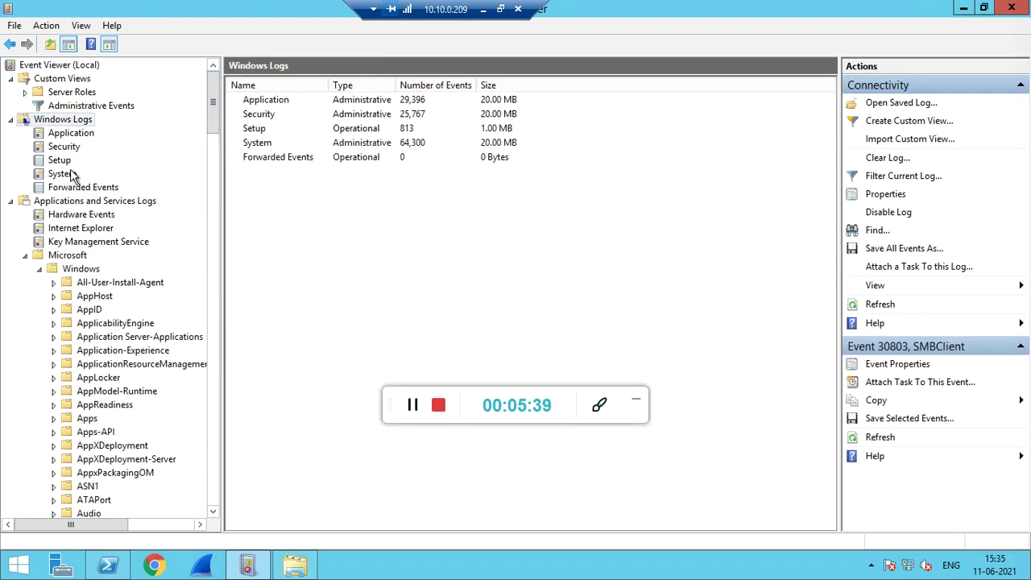
{"action": "left_click", "coordinate": [68, 175]}
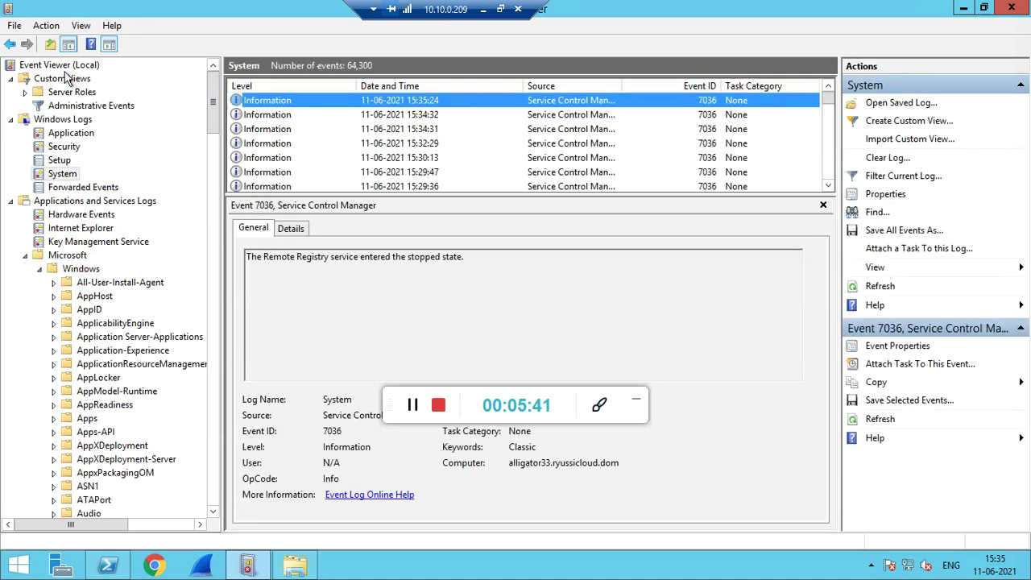
{"action": "left_click", "coordinate": [84, 108]}
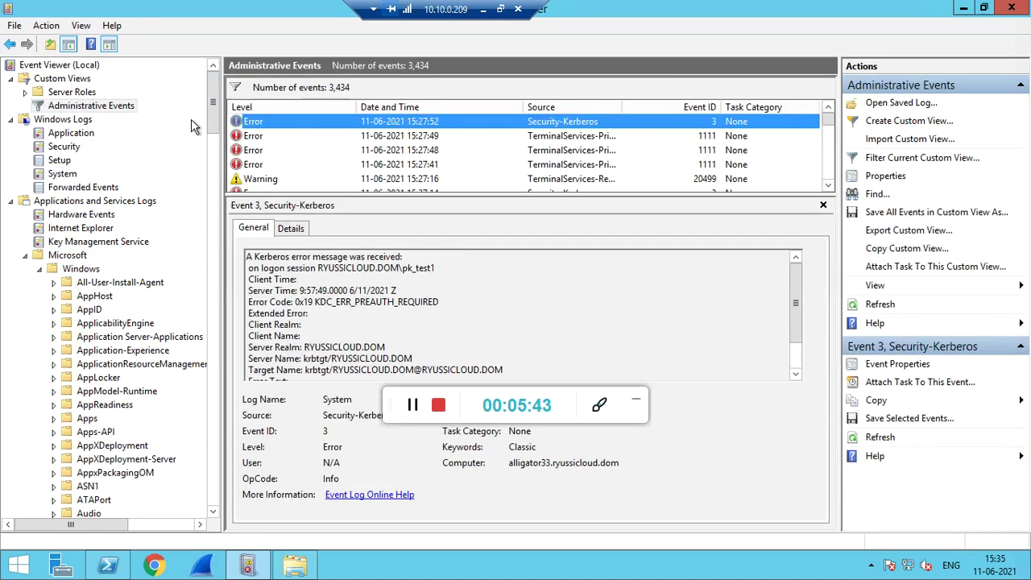